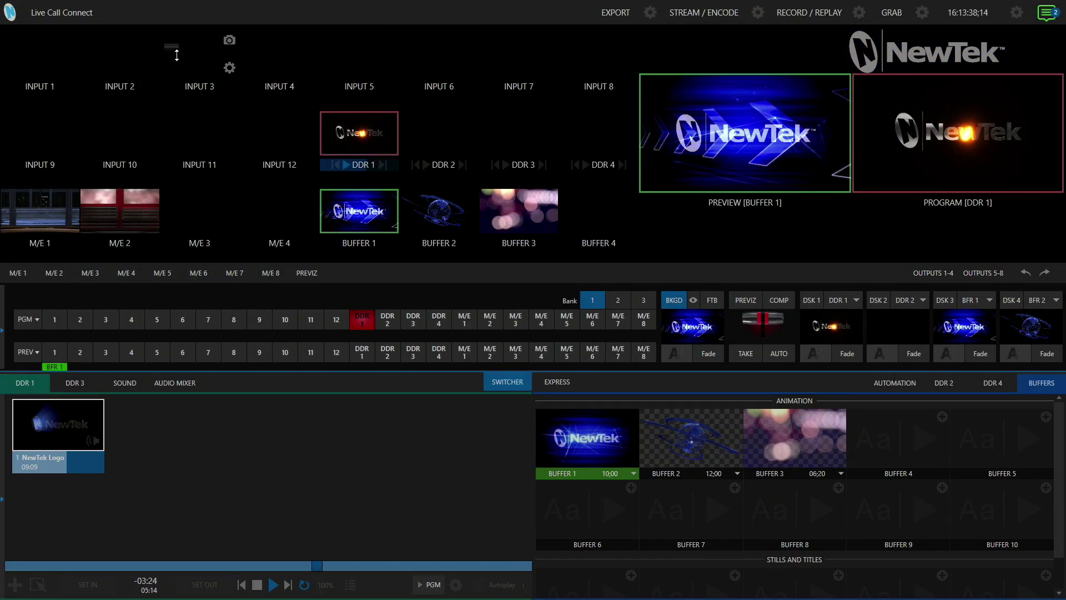
Step: Load the App Desktop default layout for Multiview 2 from the Workspaces menu
{"action": "mouse_move", "coordinate": [121, 15]}
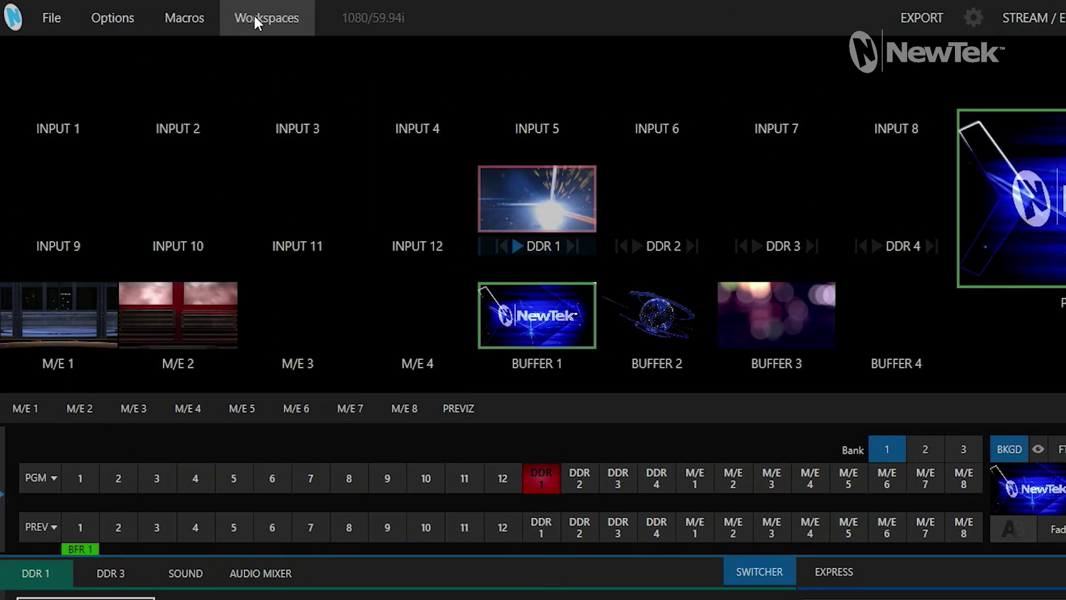
{"action": "left_click", "coordinate": [175, 14]}
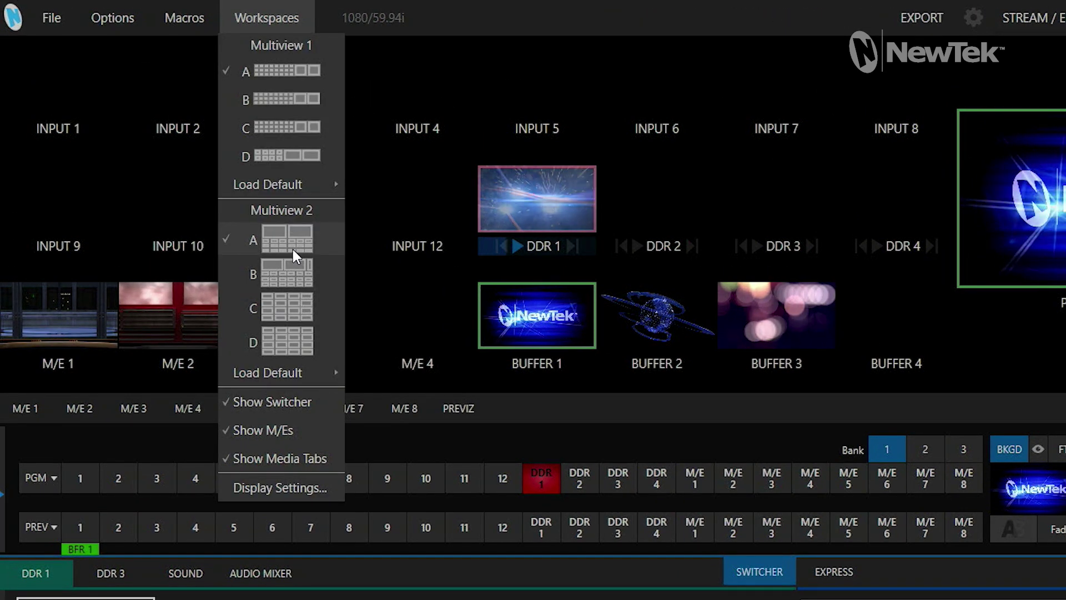
{"action": "mouse_move", "coordinate": [300, 371]}
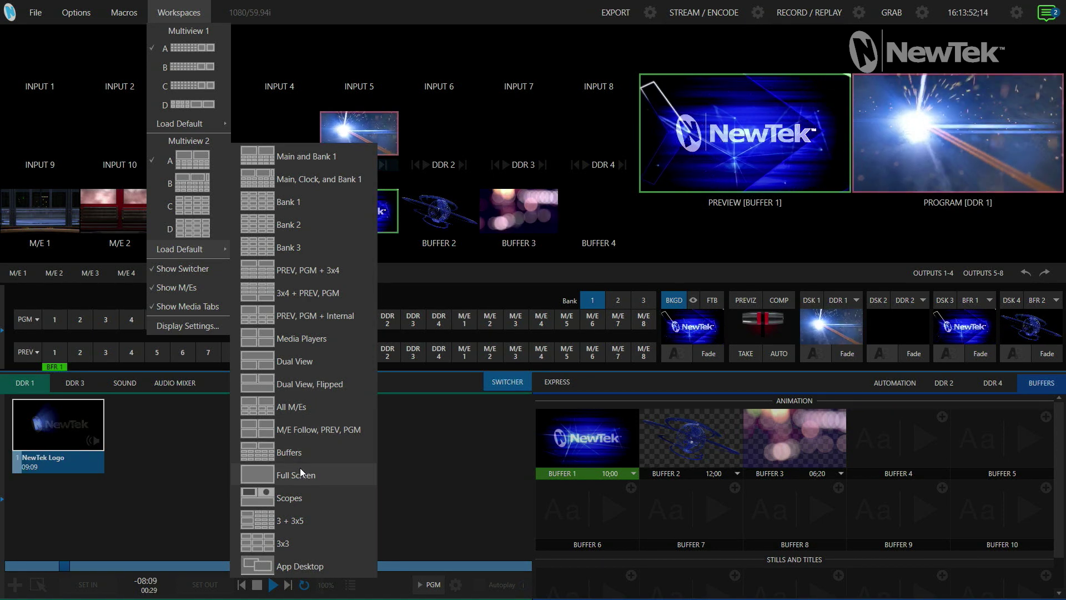
{"action": "left_click", "coordinate": [310, 569]}
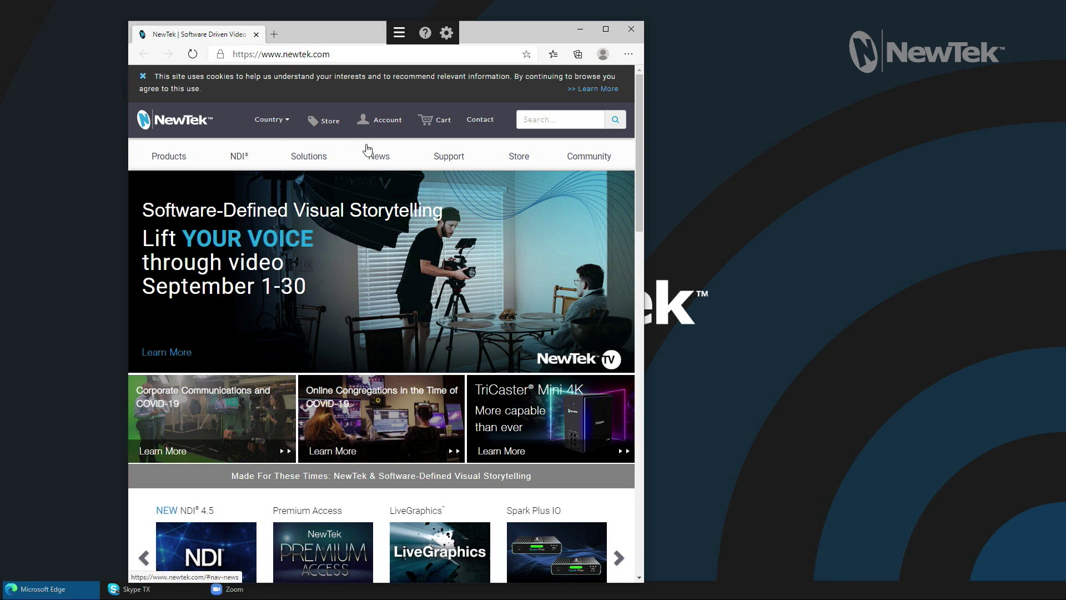
Step: Close the Edge window showing the newtek.com homepage
{"action": "left_click", "coordinate": [631, 30]}
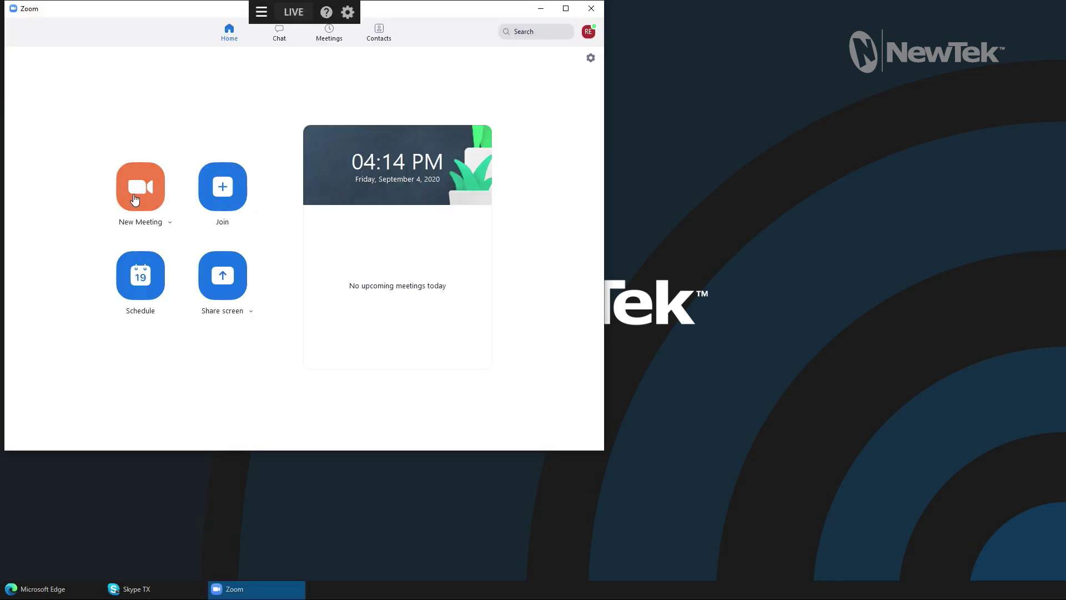
Step: Start a new Zoom meeting on computer audio and open the participants list to admit waiting callers
{"action": "left_click", "coordinate": [134, 199]}
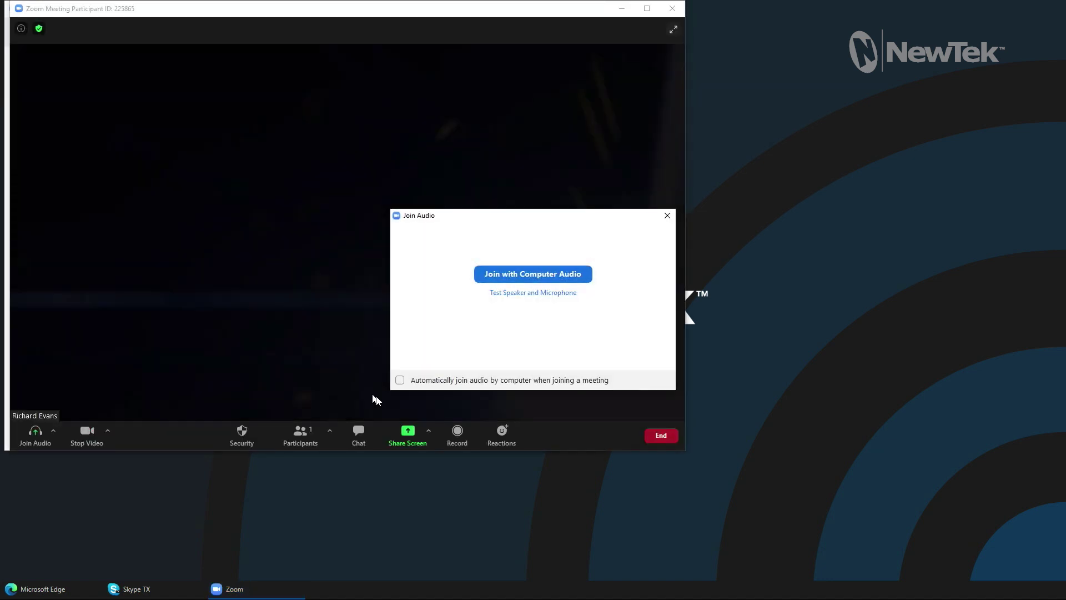
{"action": "left_click", "coordinate": [552, 276]}
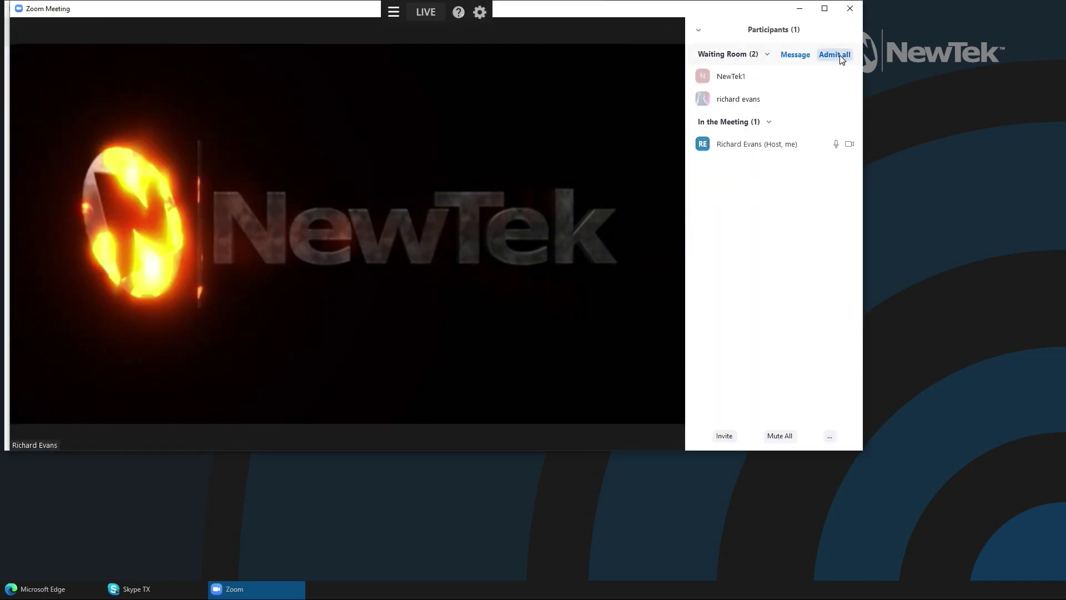
{"action": "left_click", "coordinate": [841, 55]}
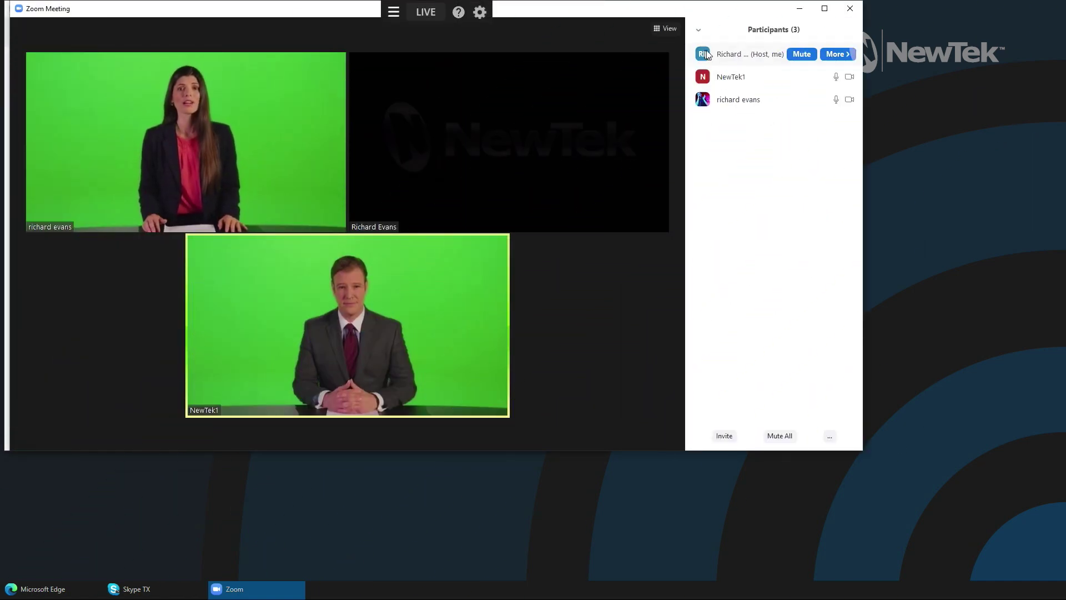
Step: Close the Participants panel so the three callers' video tiles fill the meeting window
{"action": "left_click", "coordinate": [699, 30]}
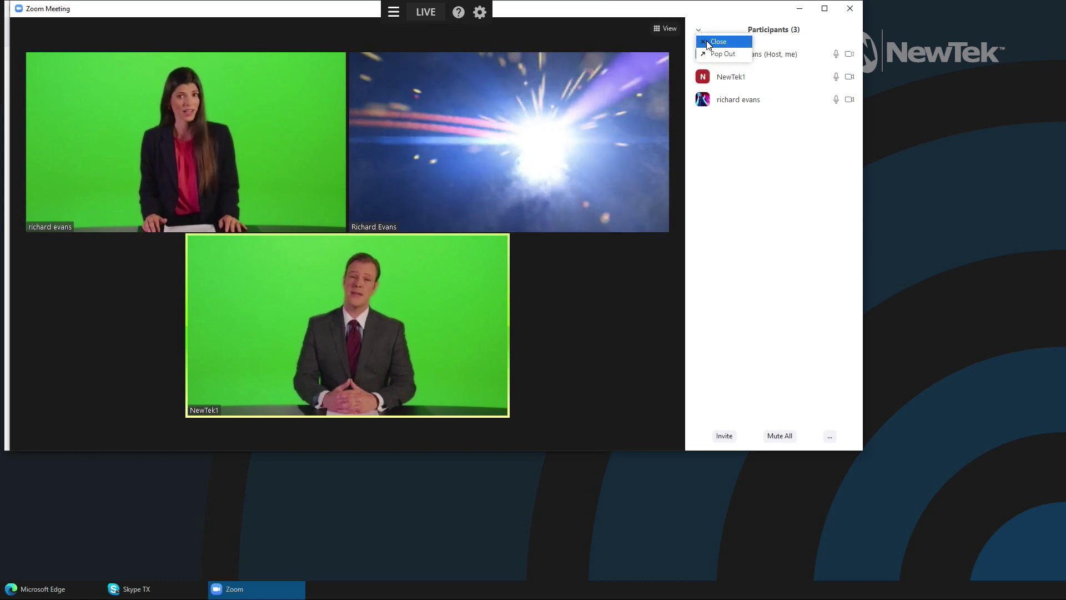
{"action": "left_click", "coordinate": [717, 42]}
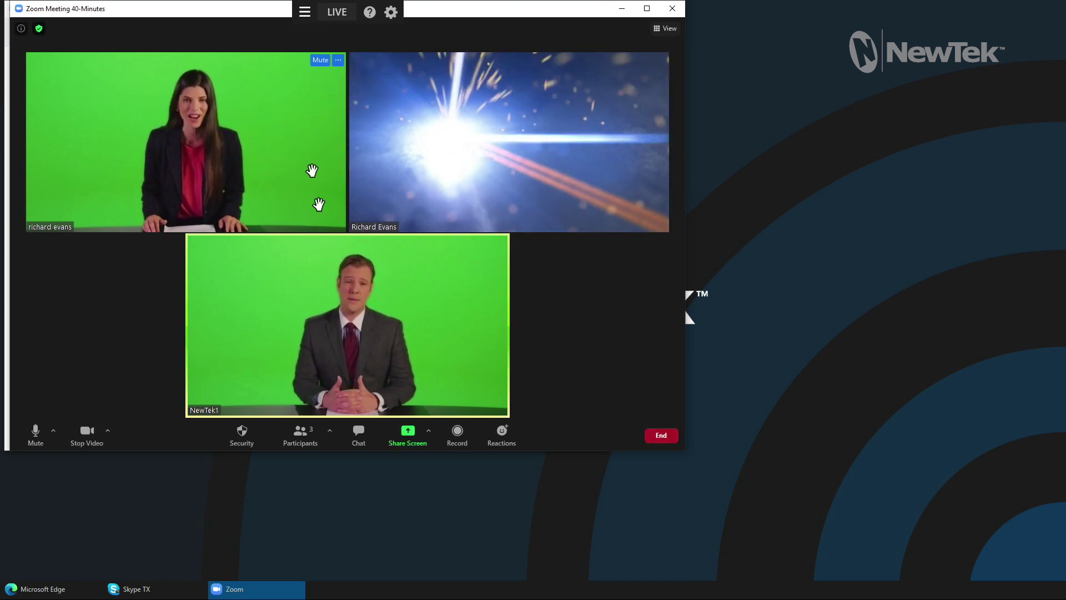
{"action": "left_click", "coordinate": [350, 302]}
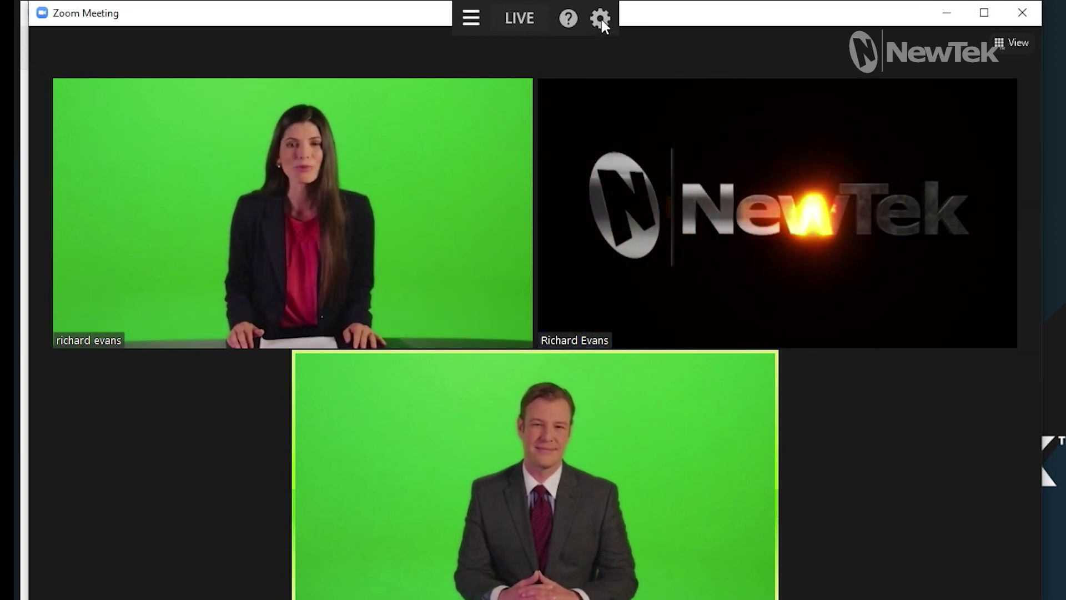
{"action": "left_click", "coordinate": [600, 17]}
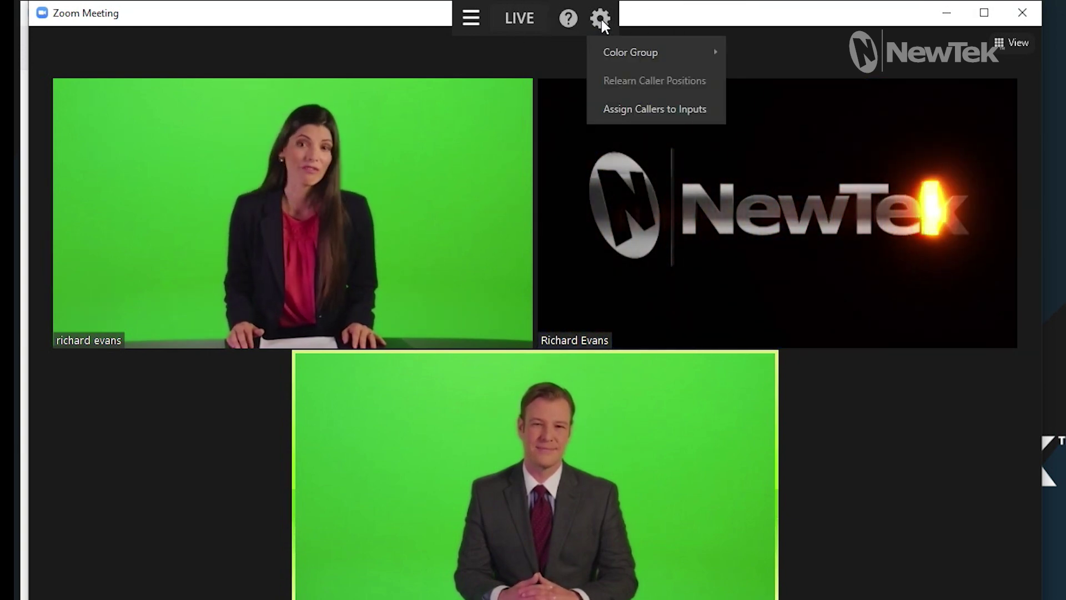
Step: Assign the Zoom callers to TriCaster Inputs 9–11 and put the call output live
{"action": "left_click", "coordinate": [618, 109]}
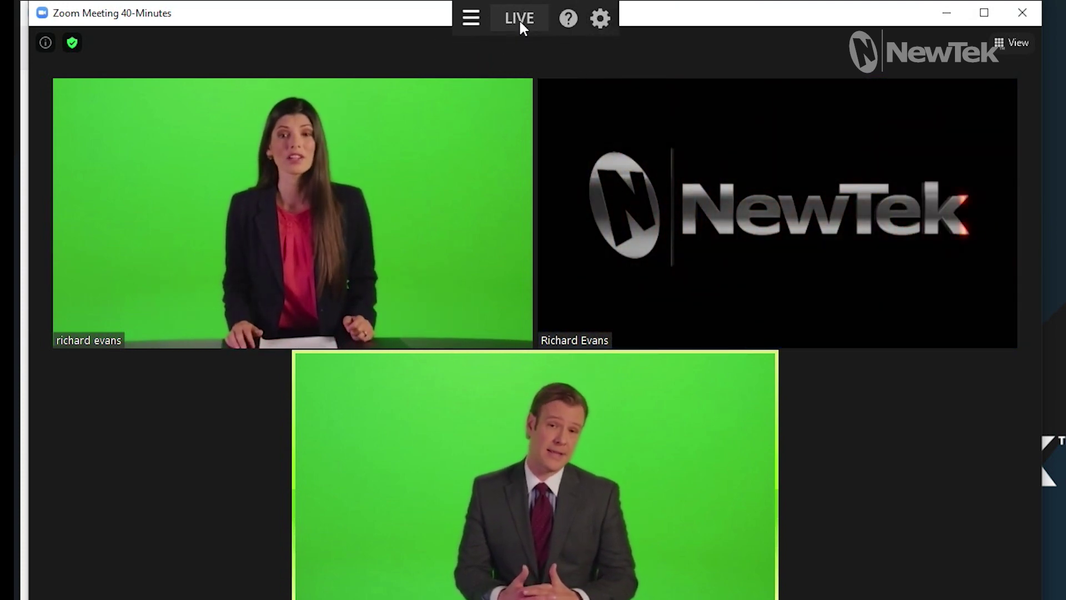
{"action": "left_click", "coordinate": [519, 18]}
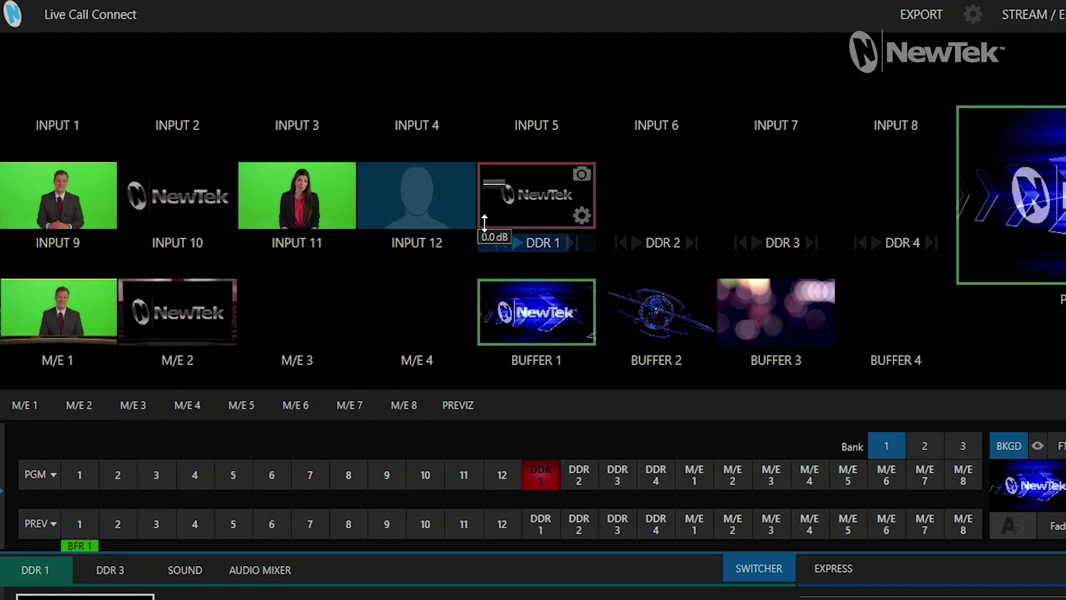
{"action": "left_click", "coordinate": [461, 215]}
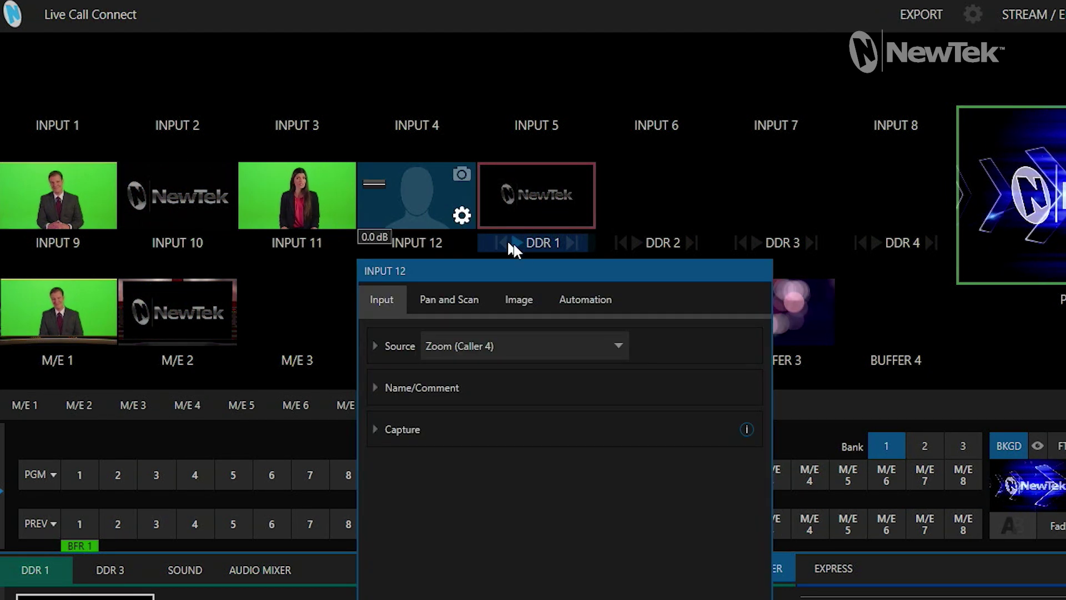
Step: Set Input 12's source to Local > Black
{"action": "left_click", "coordinate": [489, 345]}
{"action": "mouse_move", "coordinate": [487, 371]}
{"action": "left_click", "coordinate": [586, 372]}
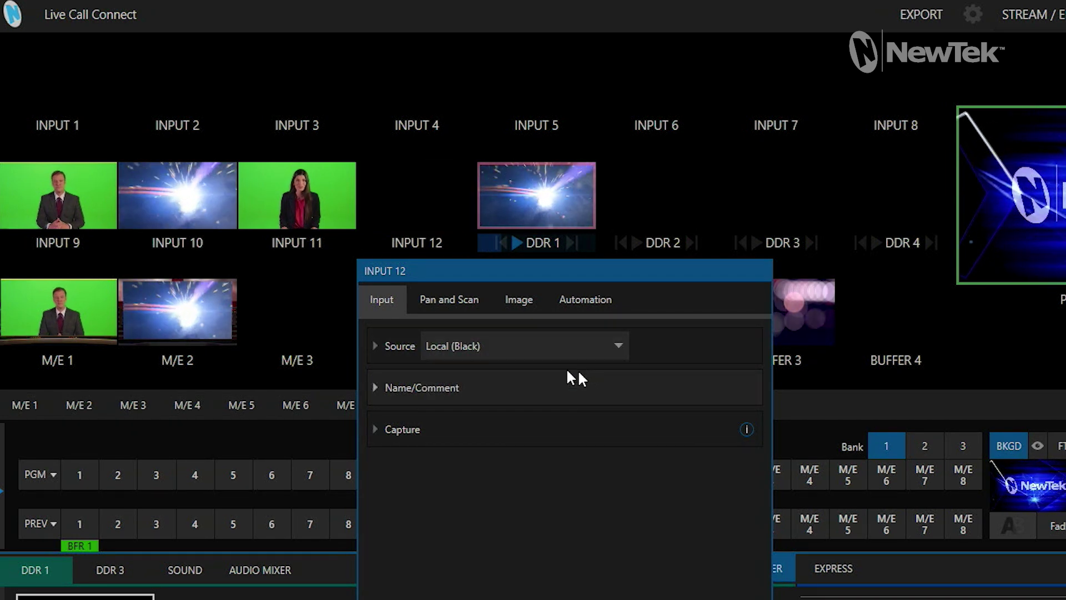
{"action": "left_click", "coordinate": [356, 460]}
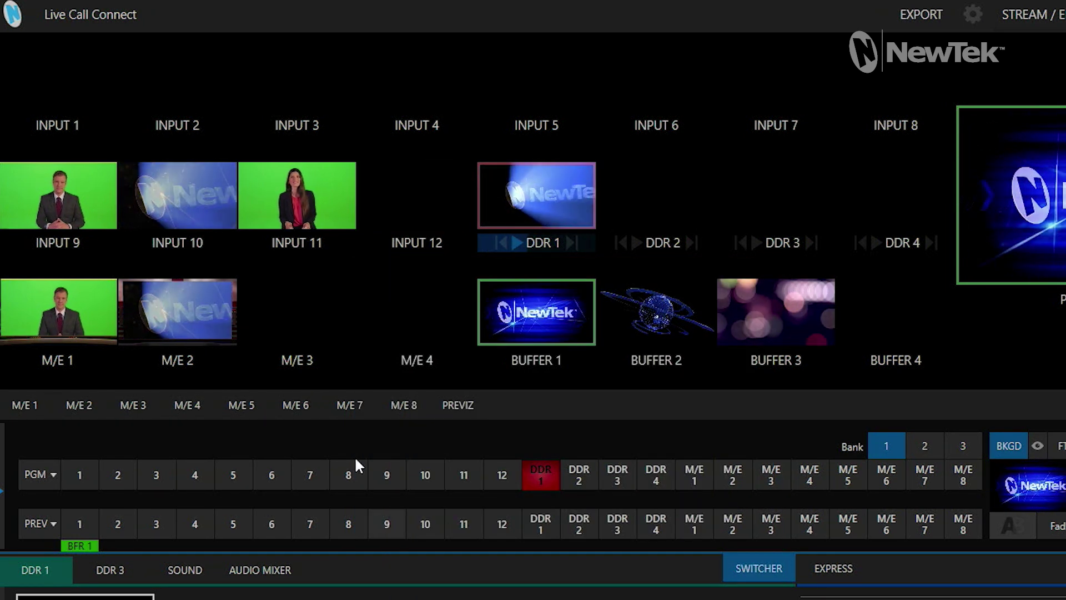
Step: Set Input 10's source to Local > Black as well
{"action": "mouse_move", "coordinate": [179, 214]}
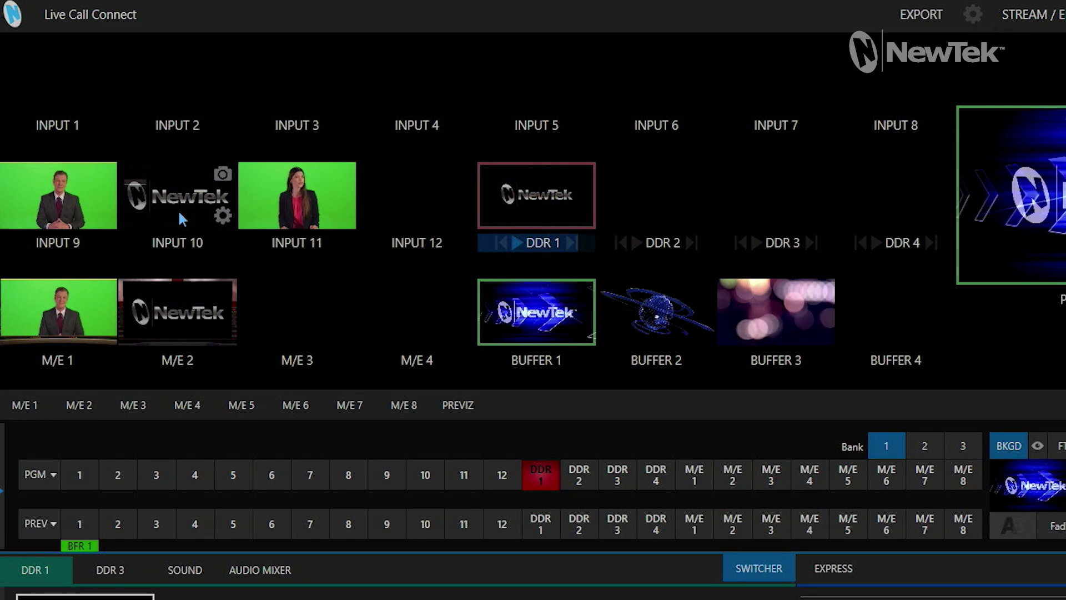
{"action": "left_click", "coordinate": [223, 216]}
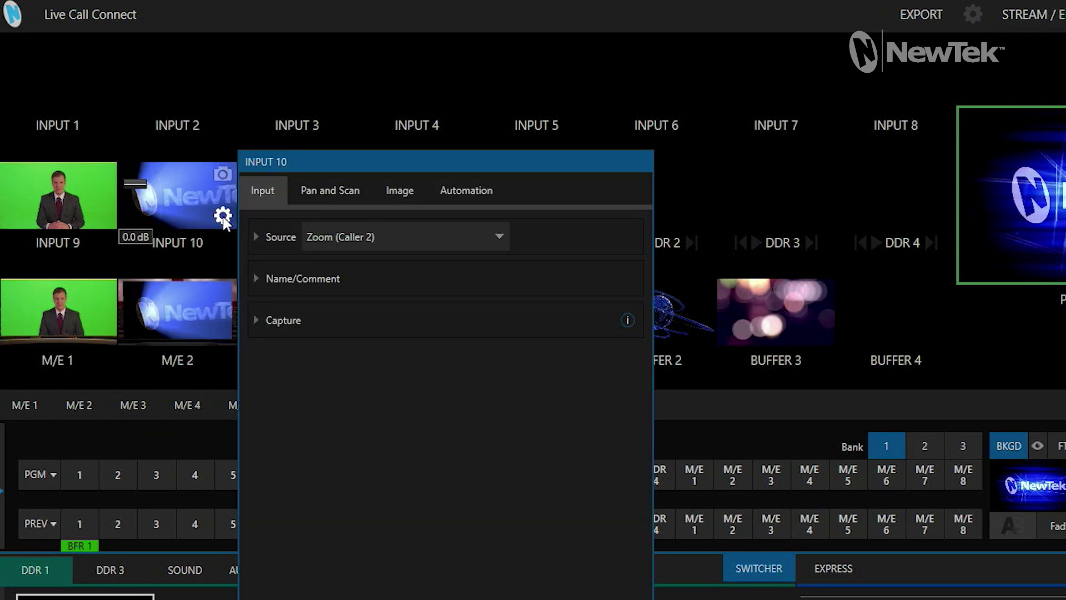
{"action": "left_click", "coordinate": [384, 238]}
{"action": "mouse_move", "coordinate": [383, 271]}
{"action": "left_click", "coordinate": [471, 268]}
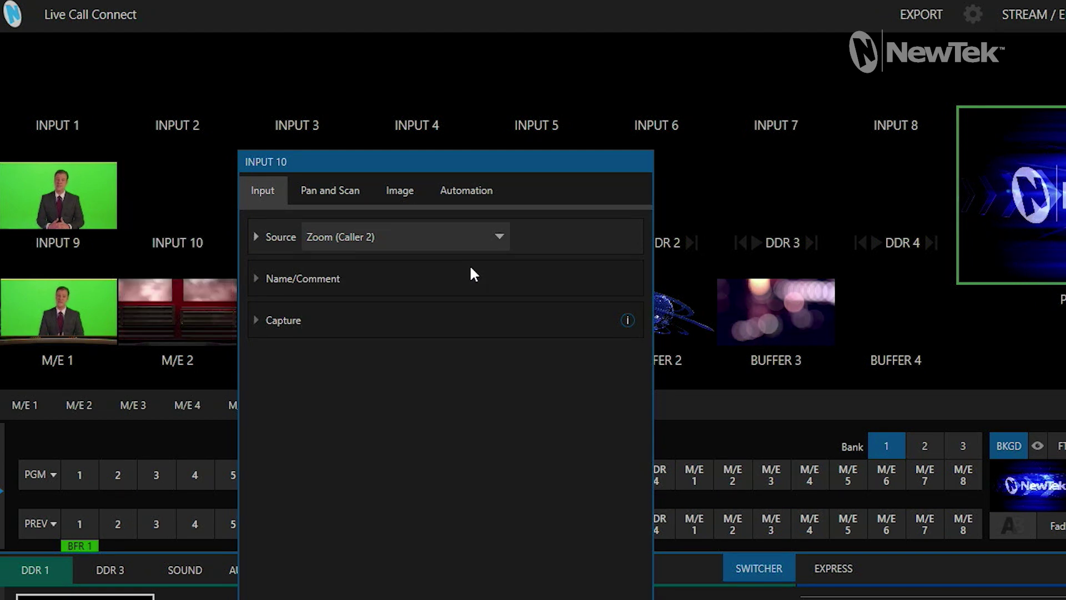
{"action": "key", "text": "Escape"}
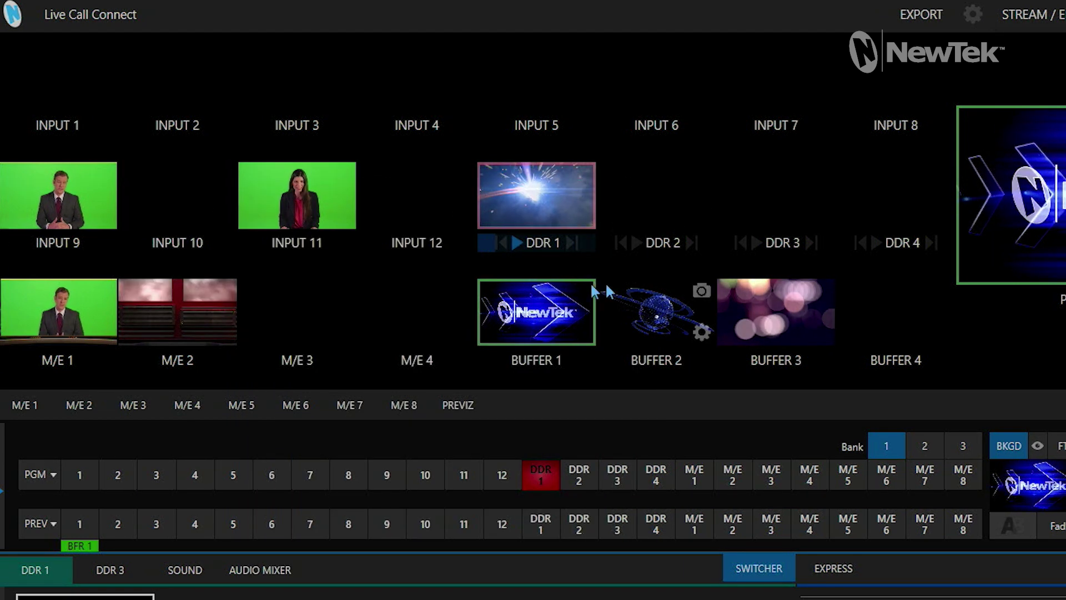
{"action": "mouse_move", "coordinate": [67, 212]}
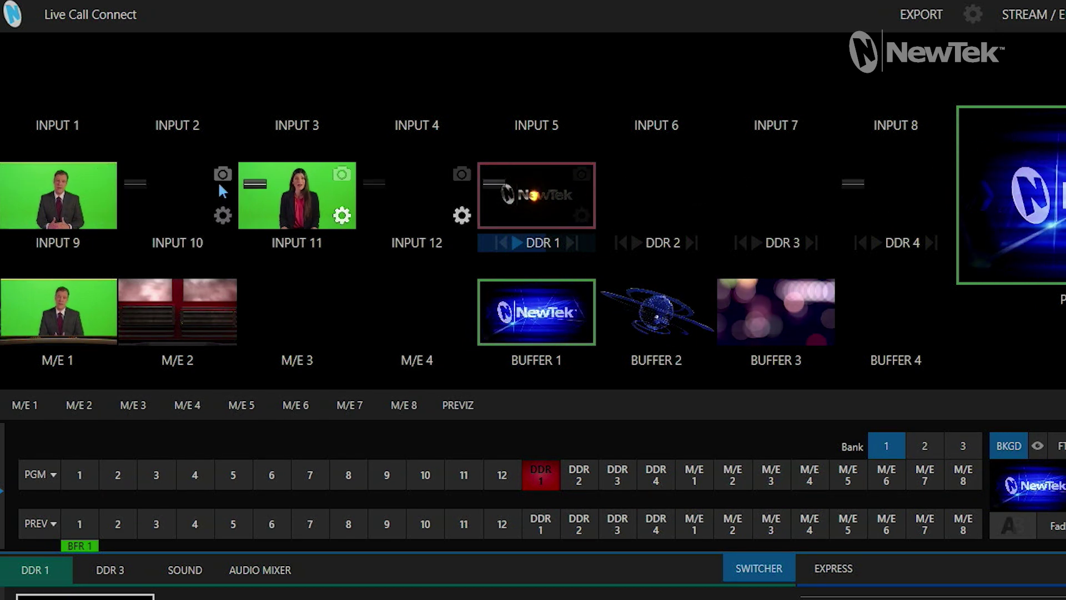
{"action": "mouse_move", "coordinate": [82, 93]}
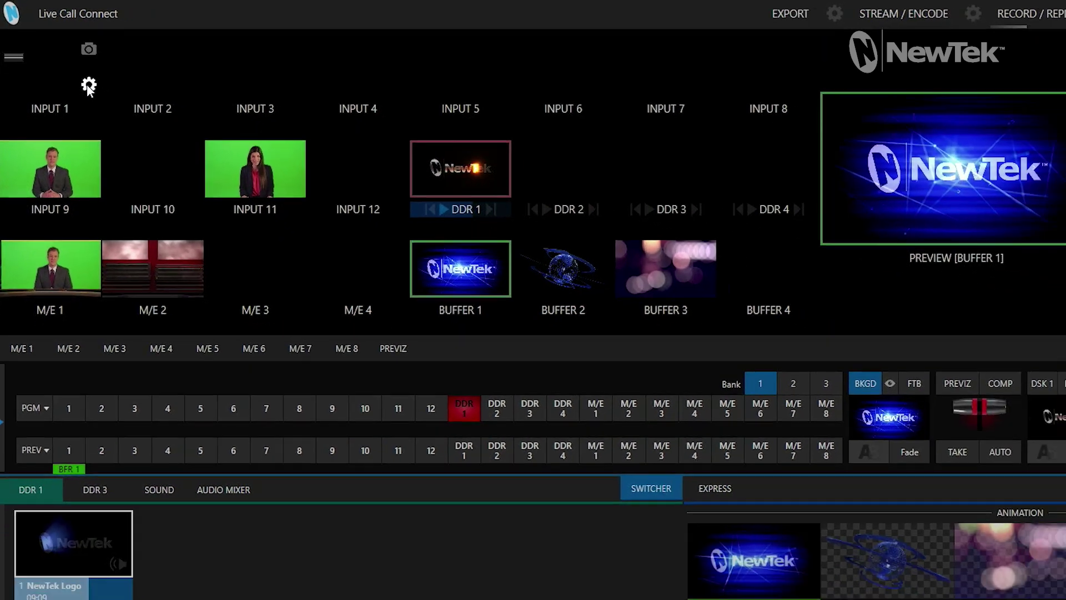
{"action": "left_click", "coordinate": [102, 100]}
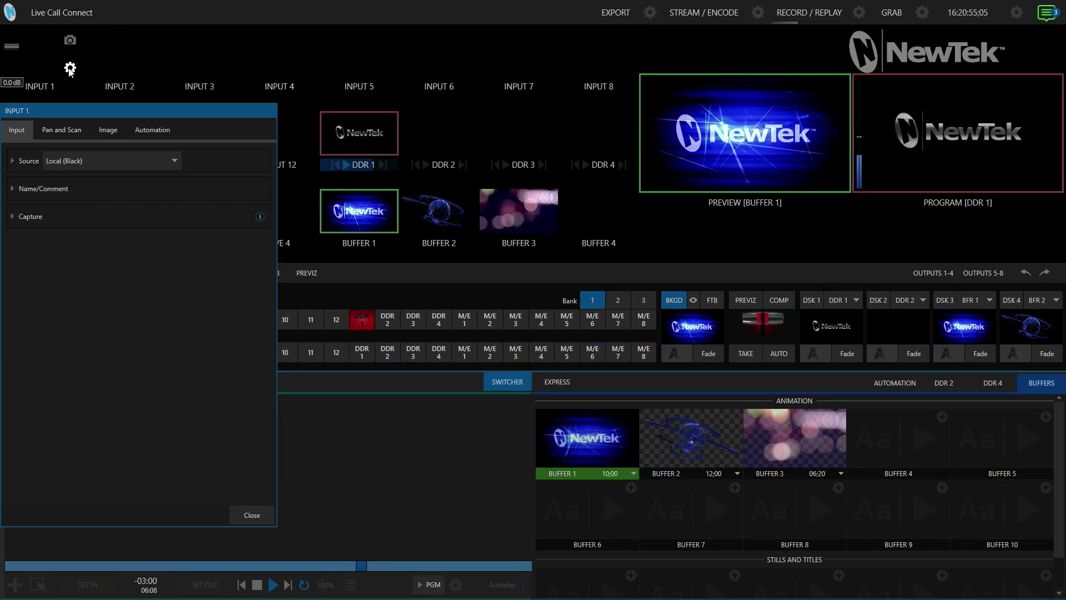
Step: Feed Zoom Caller 1 into Input 1
{"action": "left_click", "coordinate": [70, 163]}
{"action": "mouse_move", "coordinate": [76, 183]}
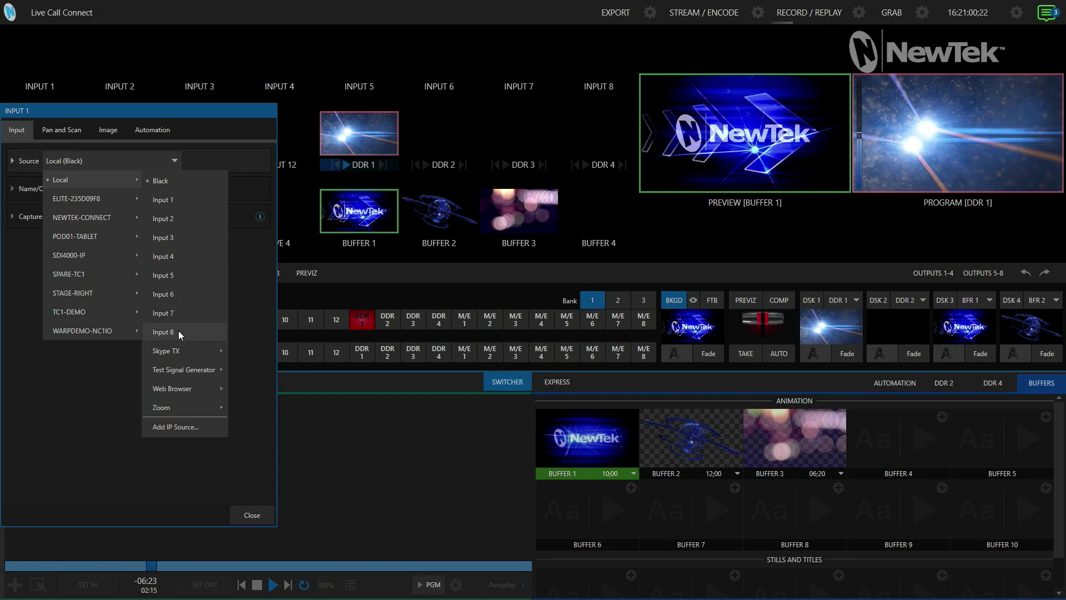
{"action": "mouse_move", "coordinate": [182, 351]}
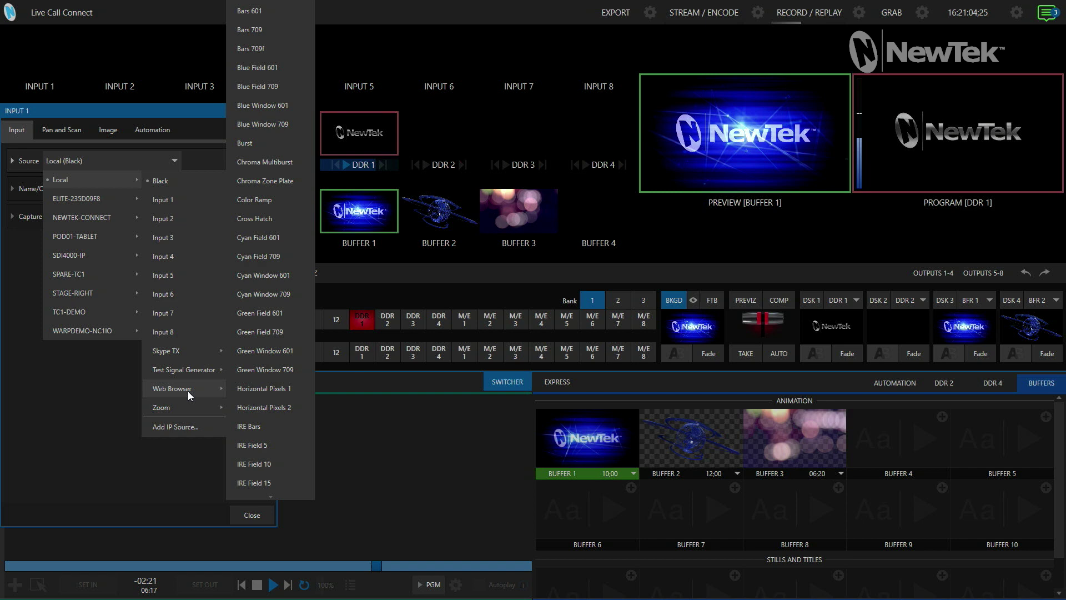
{"action": "mouse_move", "coordinate": [189, 395]}
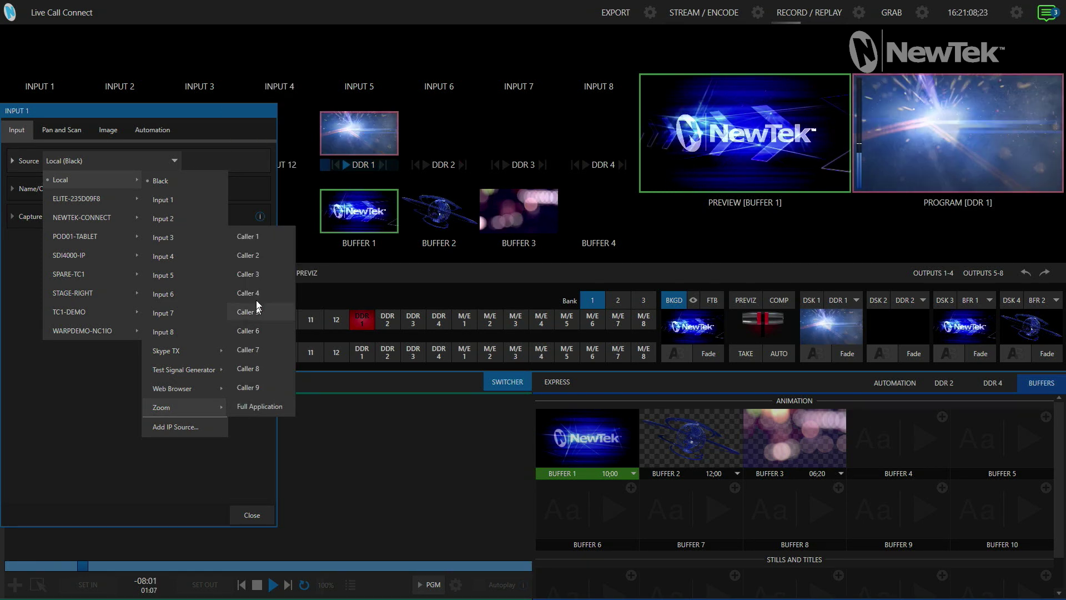
{"action": "left_click", "coordinate": [249, 238]}
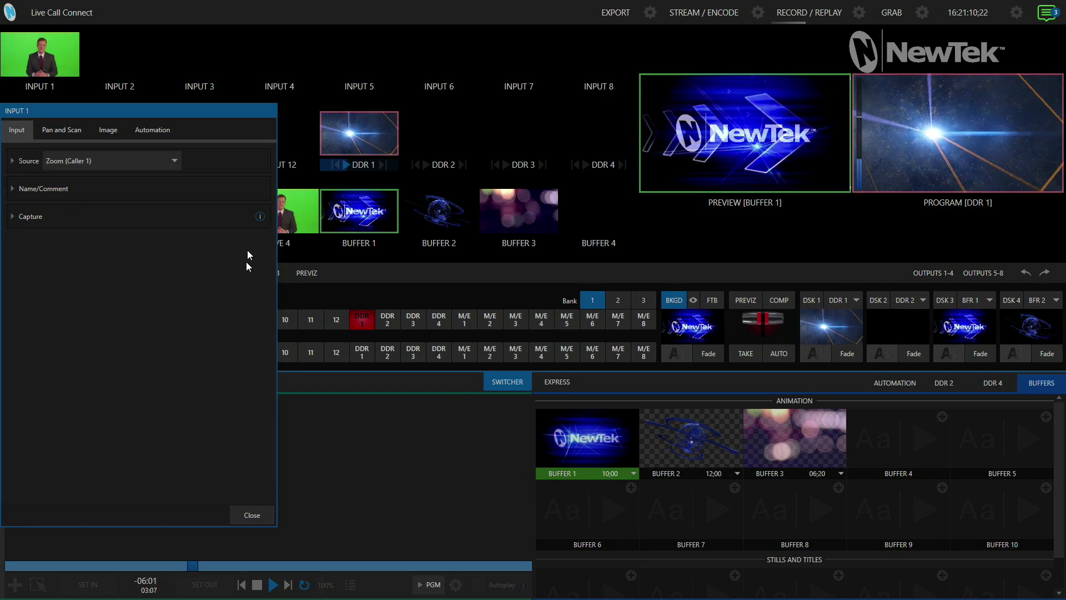
{"action": "left_click", "coordinate": [251, 514]}
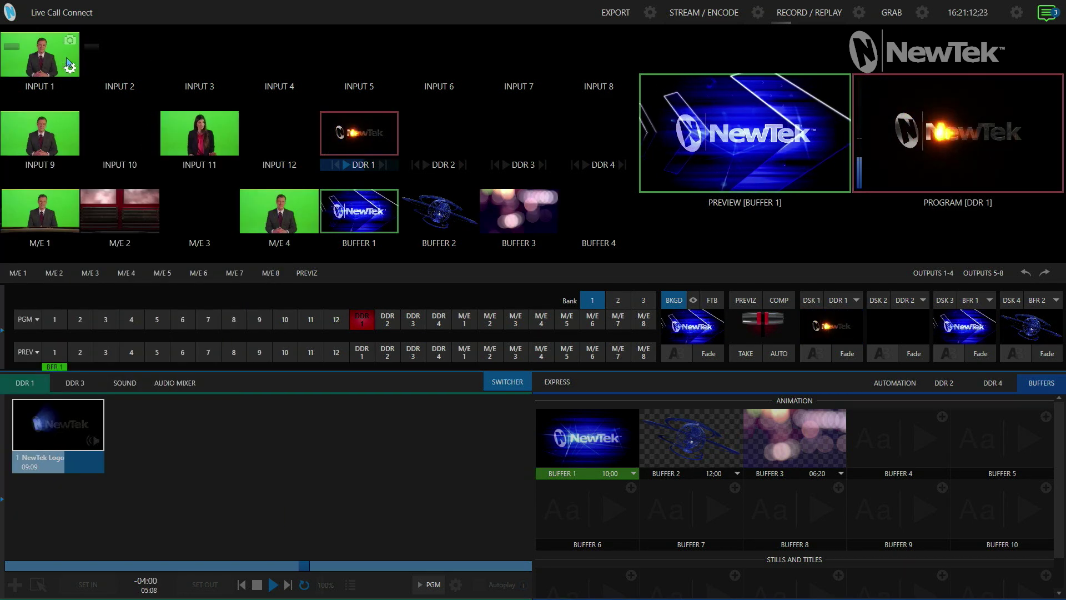
Step: Return Input 1's source to Local > Black
{"action": "left_click", "coordinate": [71, 69]}
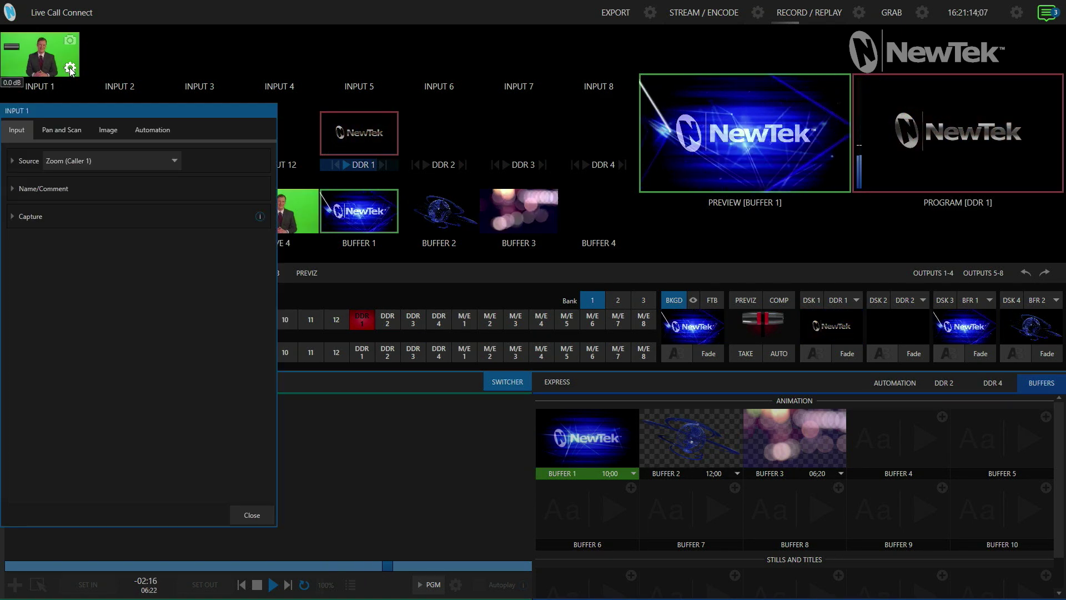
{"action": "left_click", "coordinate": [76, 162]}
{"action": "left_click", "coordinate": [159, 182]}
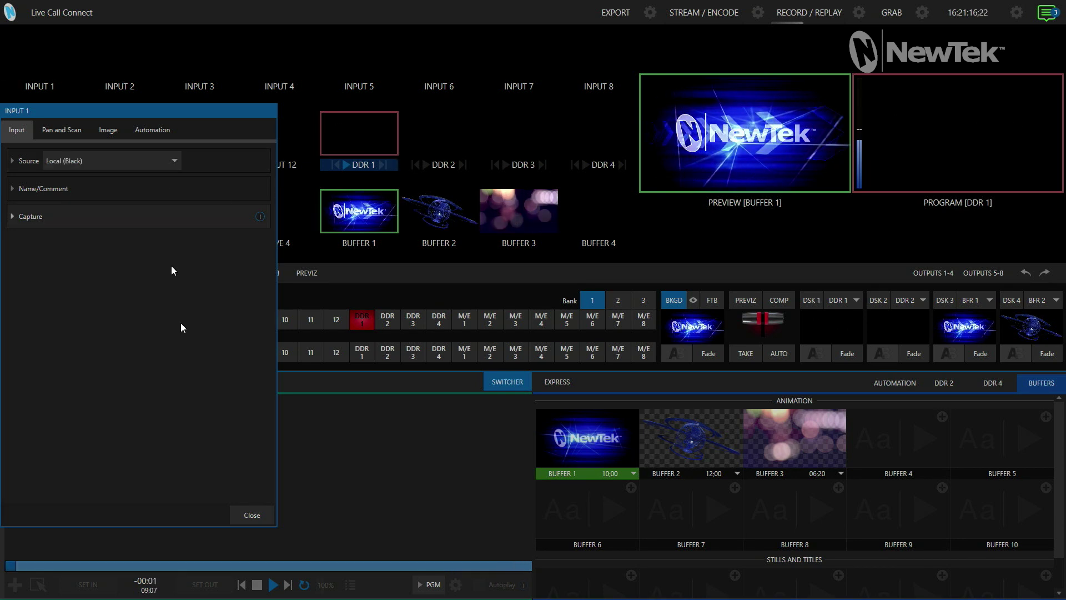
{"action": "left_click", "coordinate": [253, 519]}
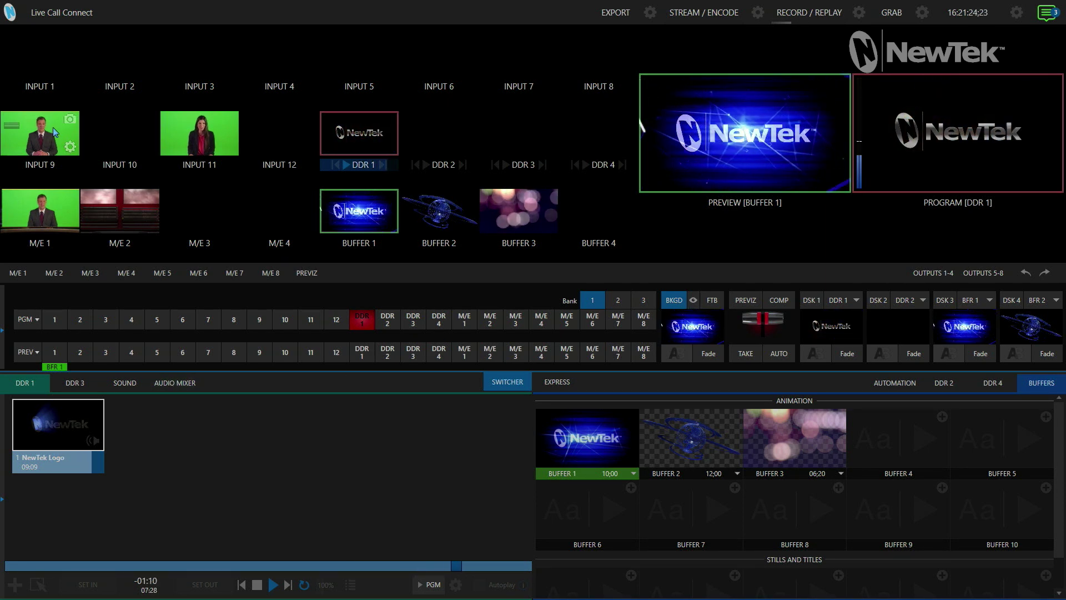
Step: Cut Input 9 to program, briefly switching to Input 11 and back
{"action": "left_click", "coordinate": [256, 322]}
{"action": "left_click", "coordinate": [305, 320]}
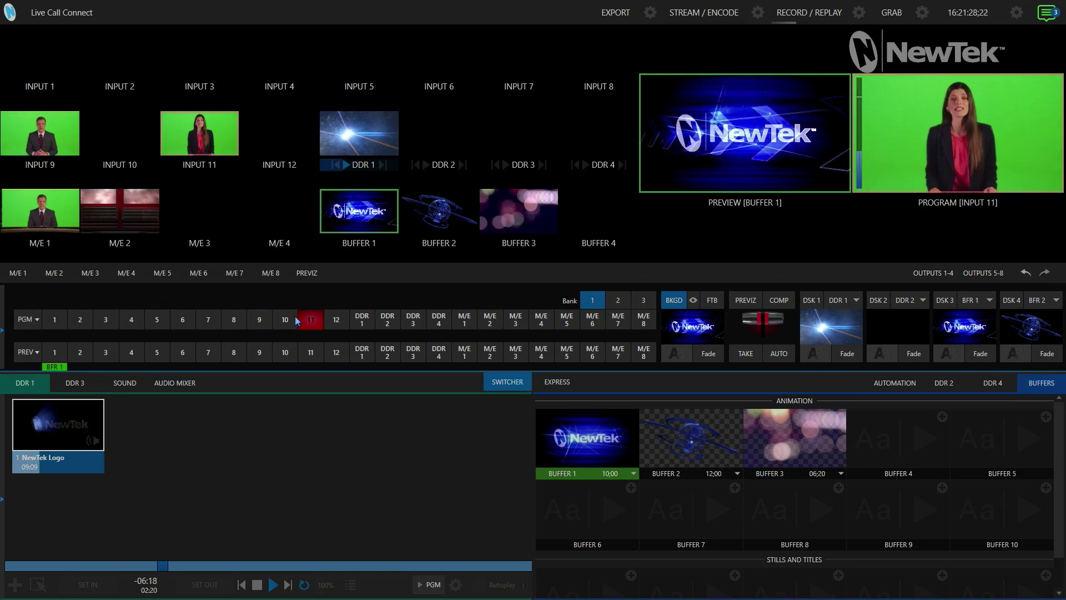
{"action": "left_click", "coordinate": [262, 320]}
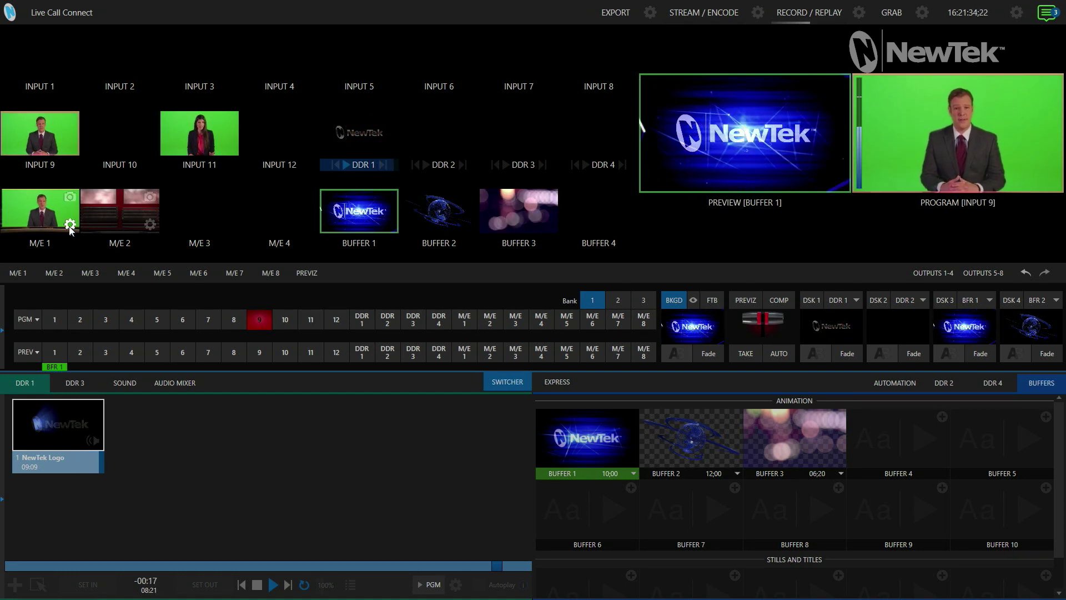
Step: Turn on keying in Input 9's Image settings
{"action": "left_click", "coordinate": [70, 147]}
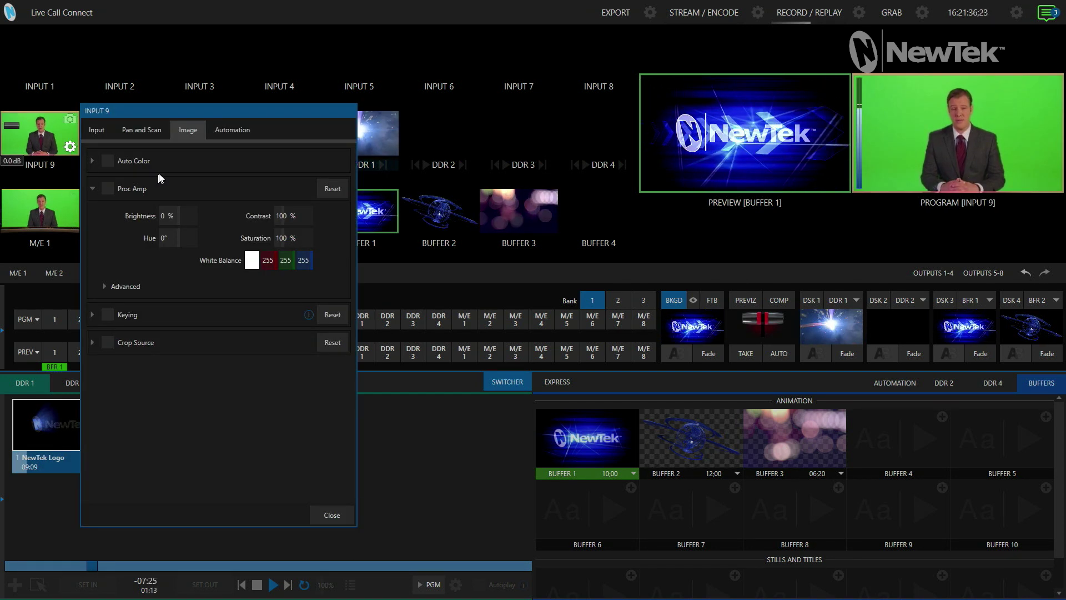
{"action": "left_click", "coordinate": [107, 314]}
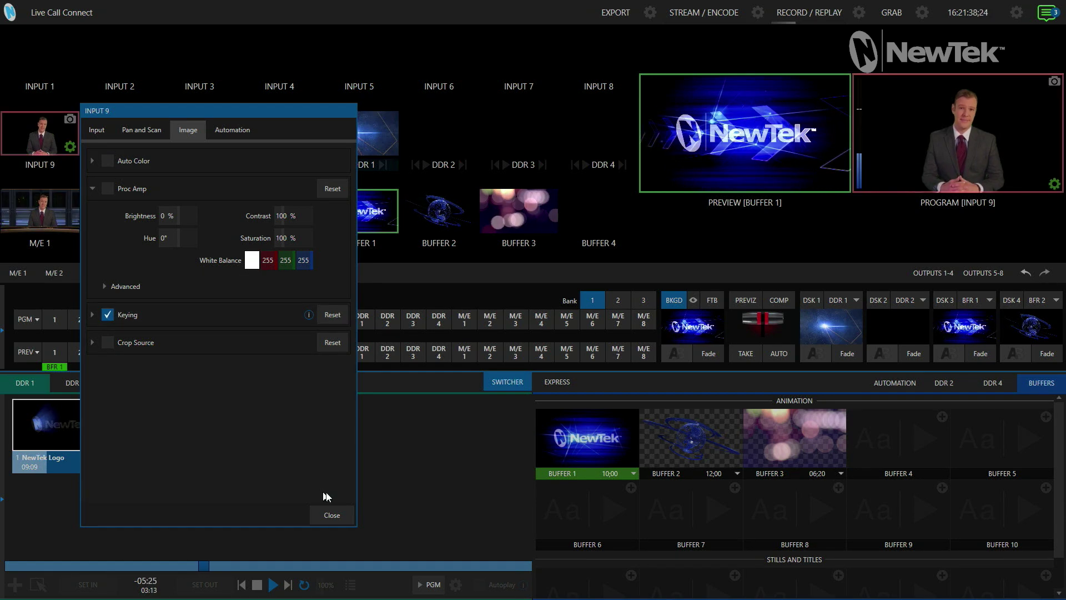
{"action": "left_click", "coordinate": [332, 515]}
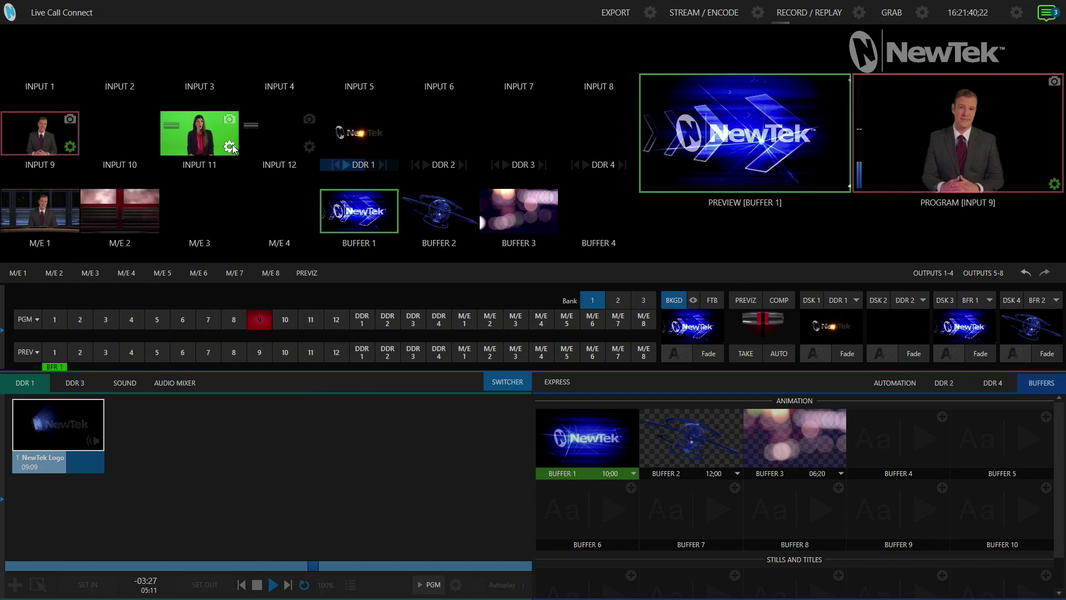
Step: Enable keying for Input 11 with the LiveMatte ULTRA mode
{"action": "left_click", "coordinate": [230, 147]}
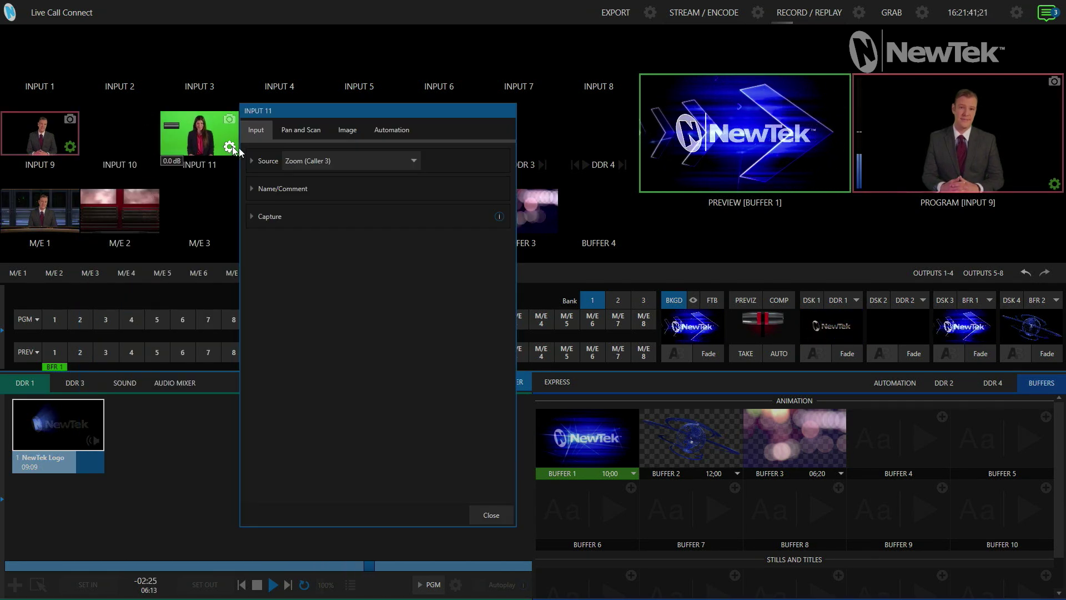
{"action": "left_click", "coordinate": [310, 158]}
{"action": "mouse_move", "coordinate": [335, 183]}
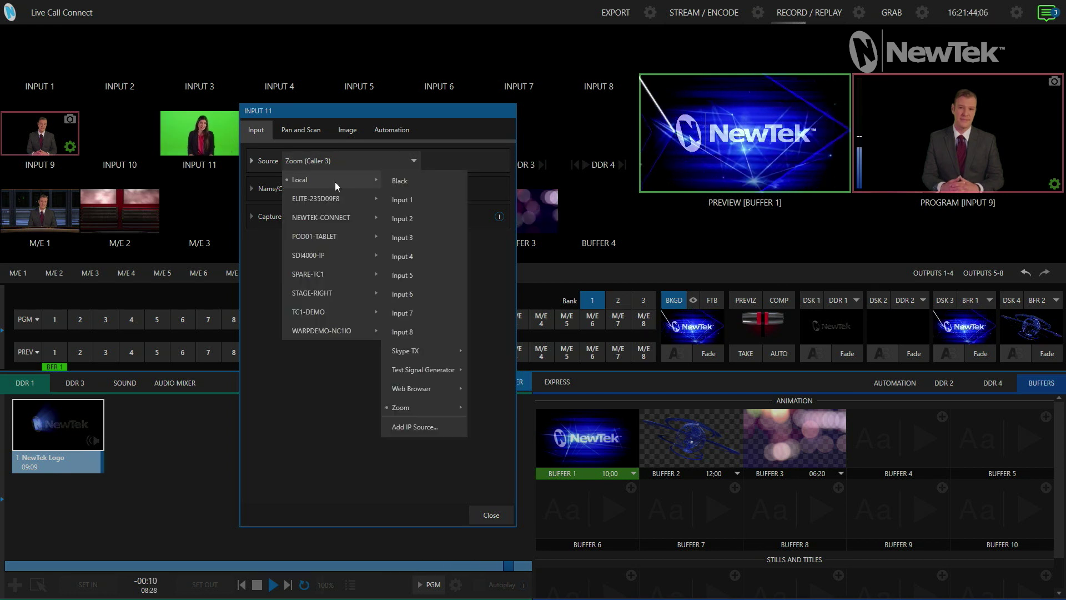
{"action": "left_click", "coordinate": [345, 130]}
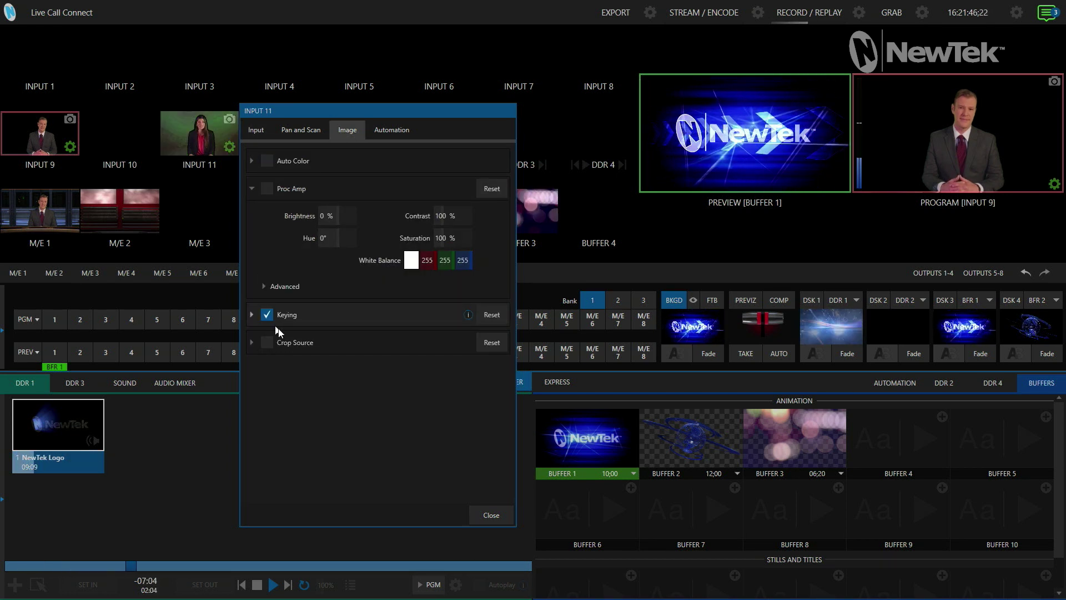
{"action": "left_click", "coordinate": [252, 315]}
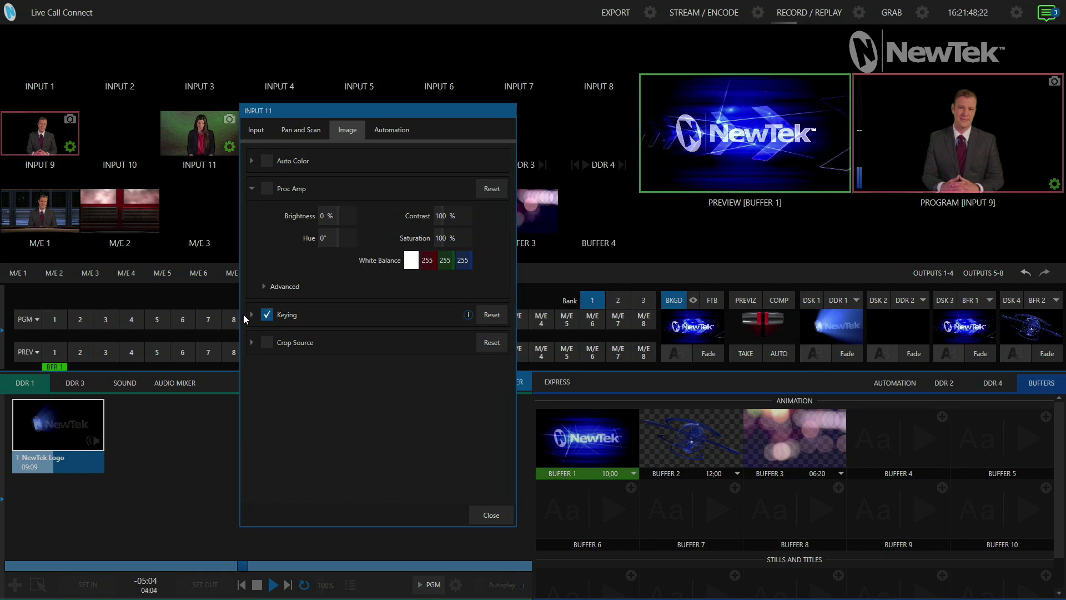
{"action": "left_click", "coordinate": [332, 244]}
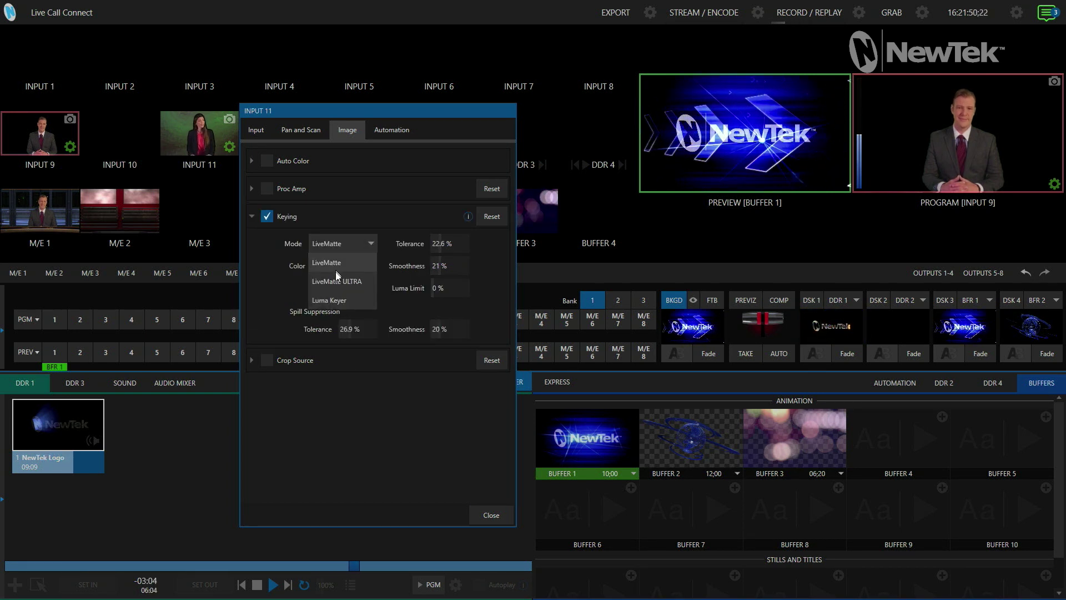
{"action": "left_click", "coordinate": [335, 279]}
Step: Put Input 11 on M/E 2's A bus, then send M/E 1 to program and M/E 2 to preview
{"action": "left_click", "coordinate": [491, 515]}
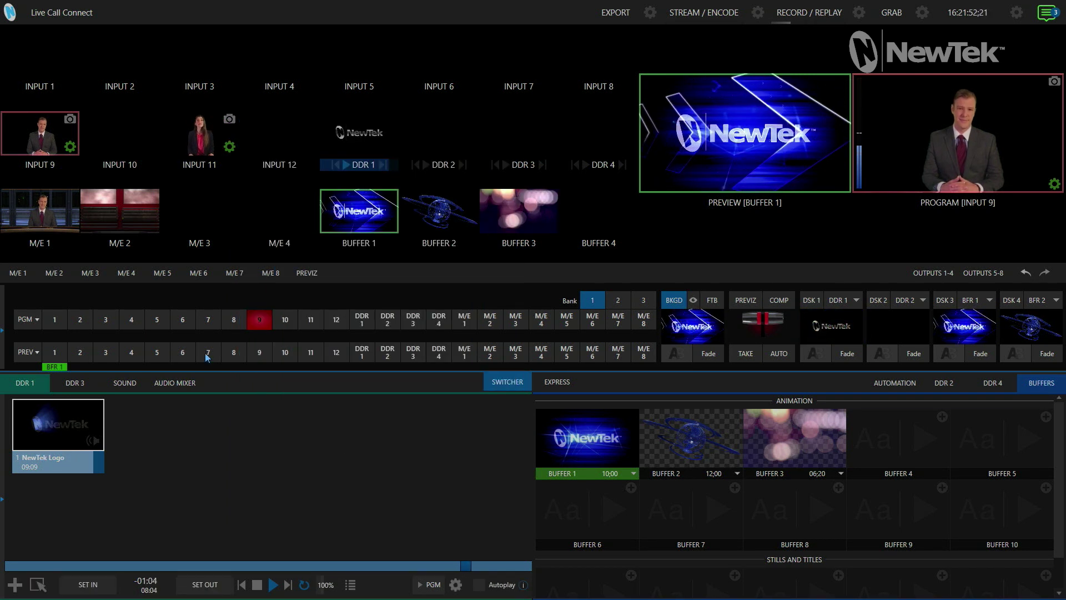
{"action": "left_click", "coordinate": [55, 272]}
{"action": "left_click", "coordinate": [311, 209]}
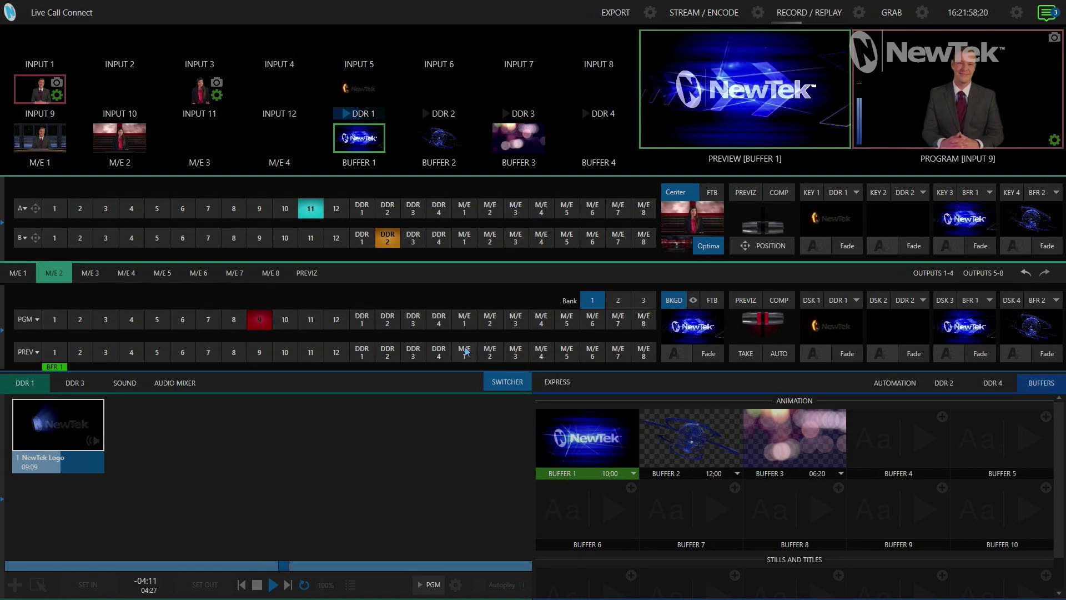
{"action": "left_click", "coordinate": [68, 272]}
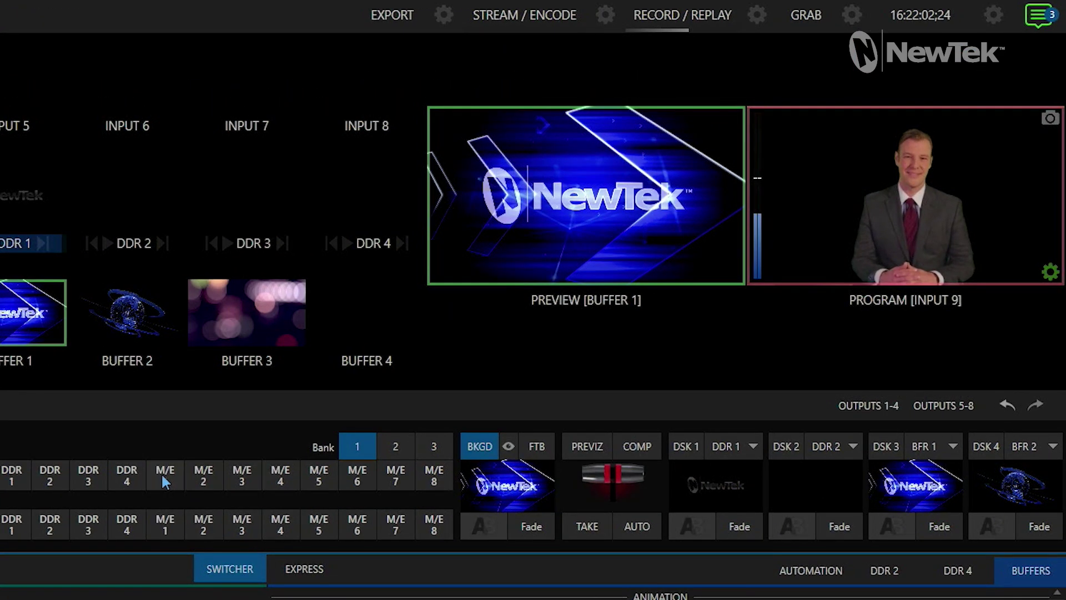
{"action": "left_click", "coordinate": [464, 322]}
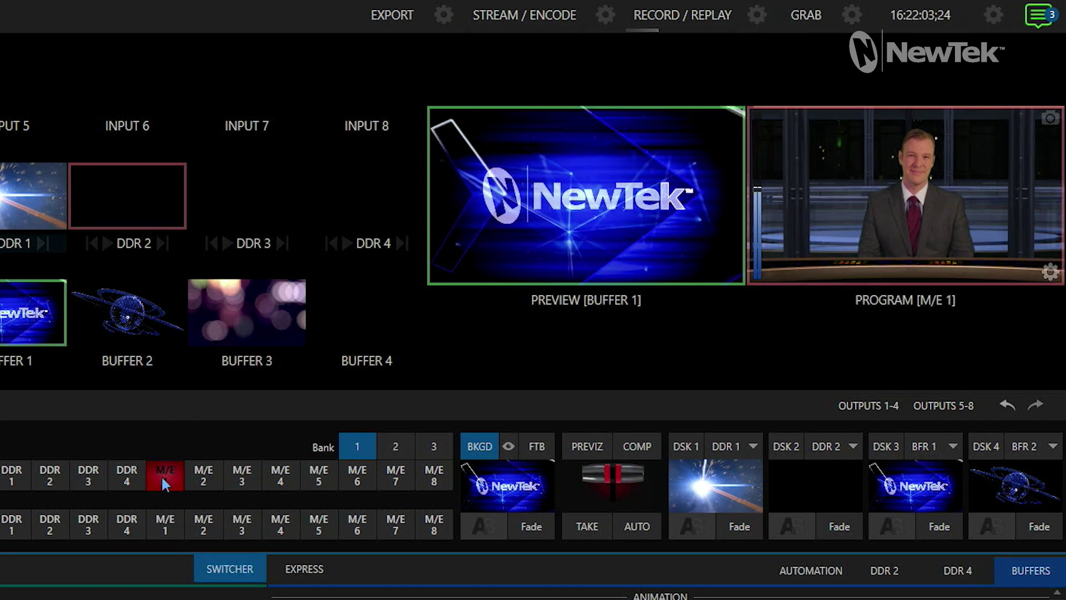
{"action": "left_click", "coordinate": [207, 523]}
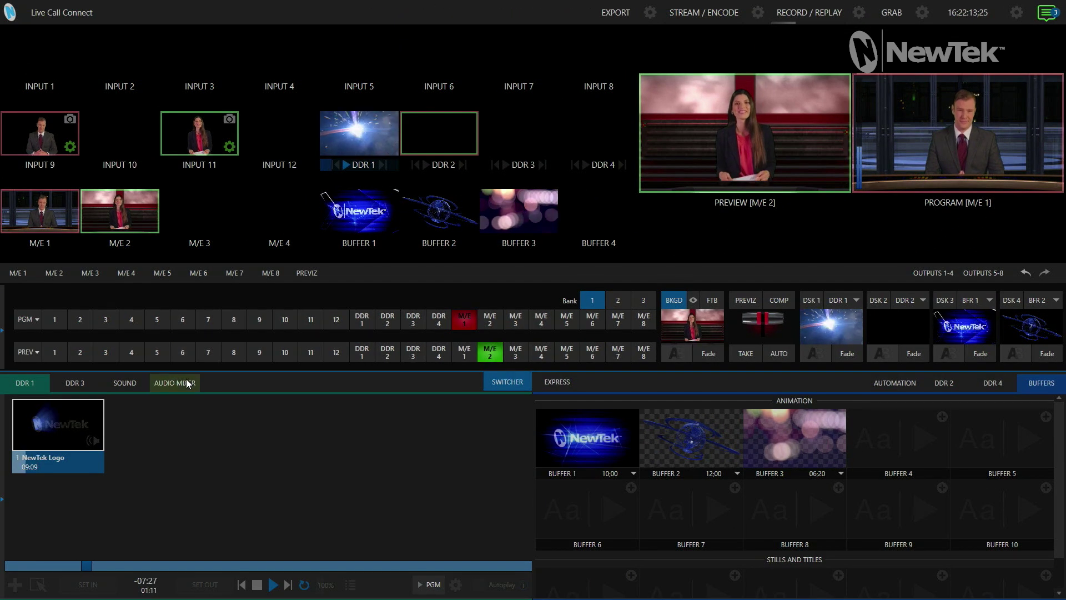
Step: Review the APPS channel's local system audio input, processing options and routing matrices in the audio mixer
{"action": "left_click", "coordinate": [186, 383]}
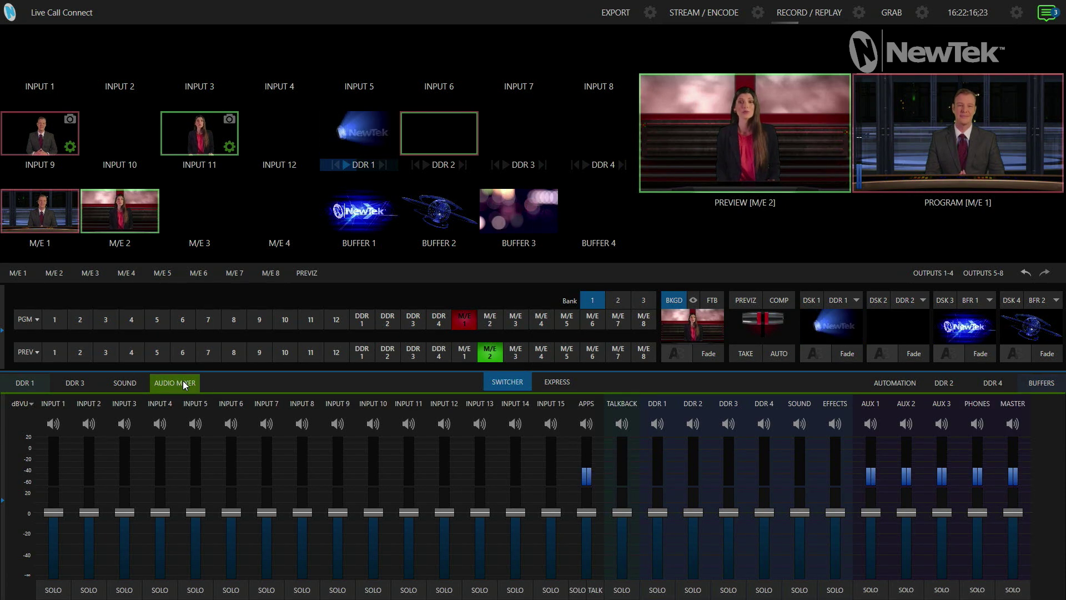
{"action": "left_click", "coordinate": [587, 407]}
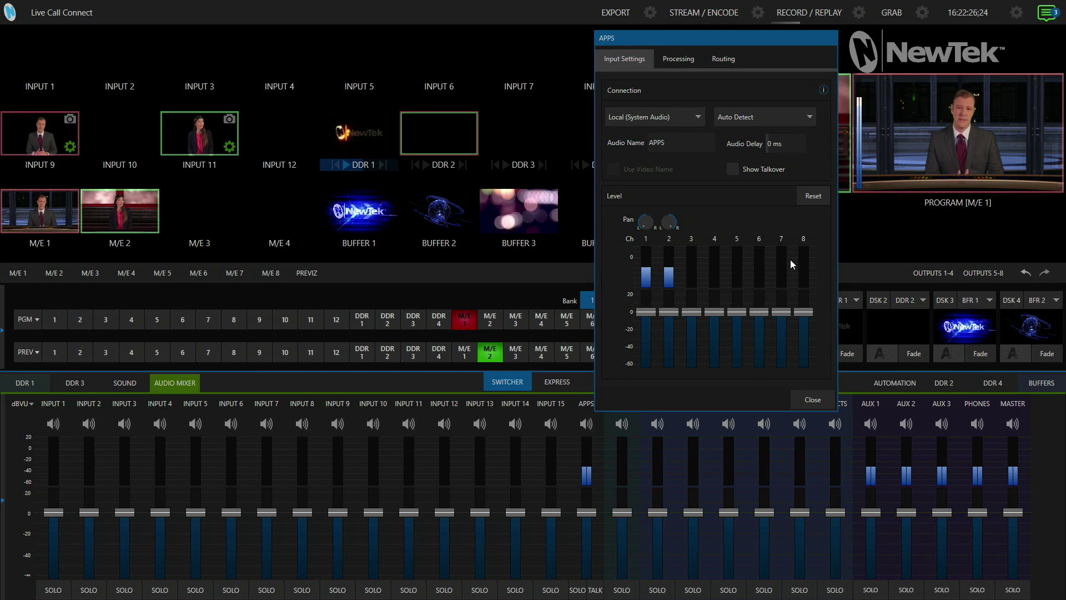
{"action": "left_click", "coordinate": [686, 59]}
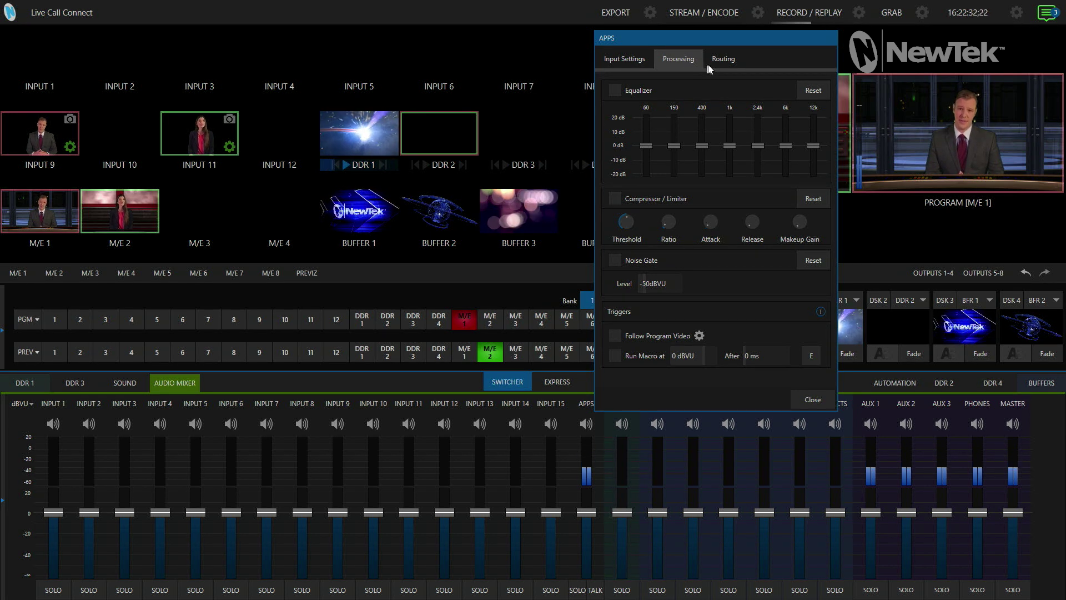
{"action": "left_click", "coordinate": [721, 59]}
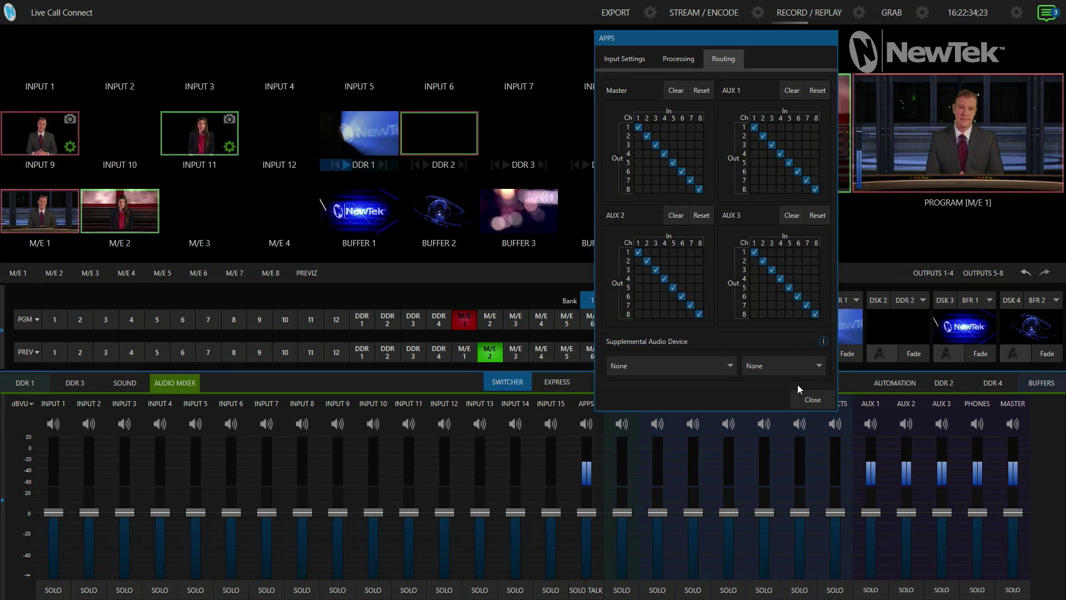
{"action": "left_click", "coordinate": [812, 400]}
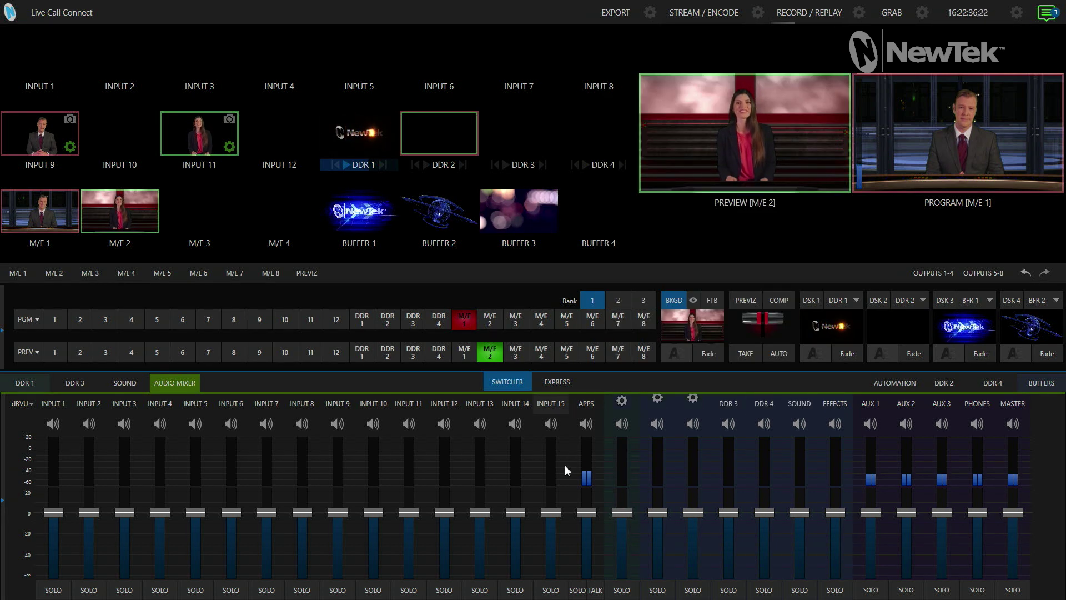